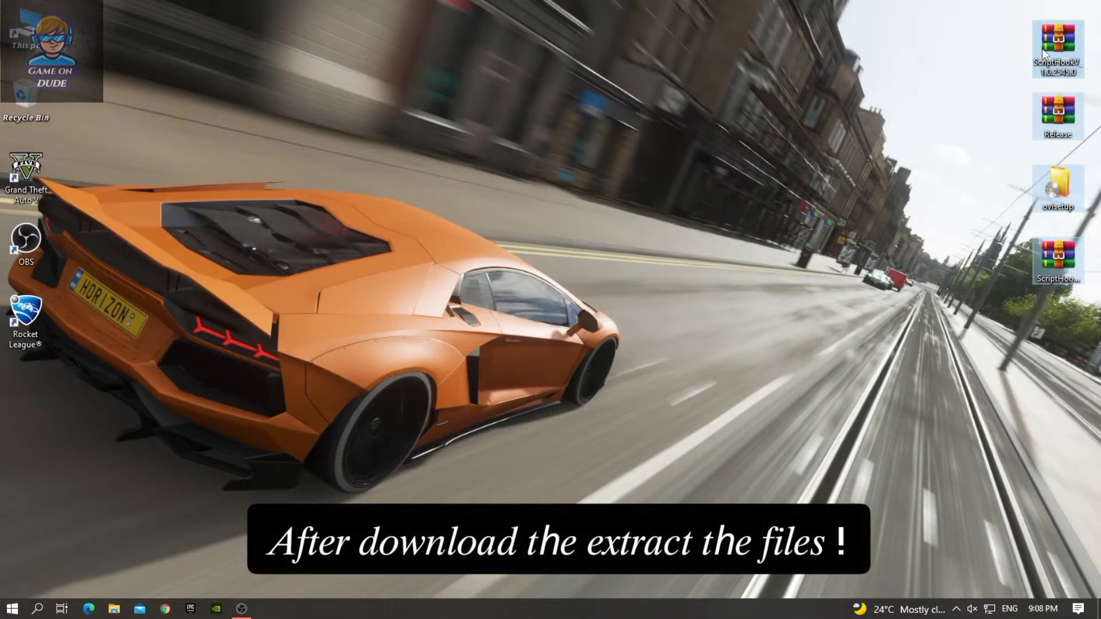
Extract the ScriptHookV_1.0.2545.0, Release and ScriptHookVDotNet archives on the desktop, each into its own folder
left_click_drag(1043, 50, 924, 68)
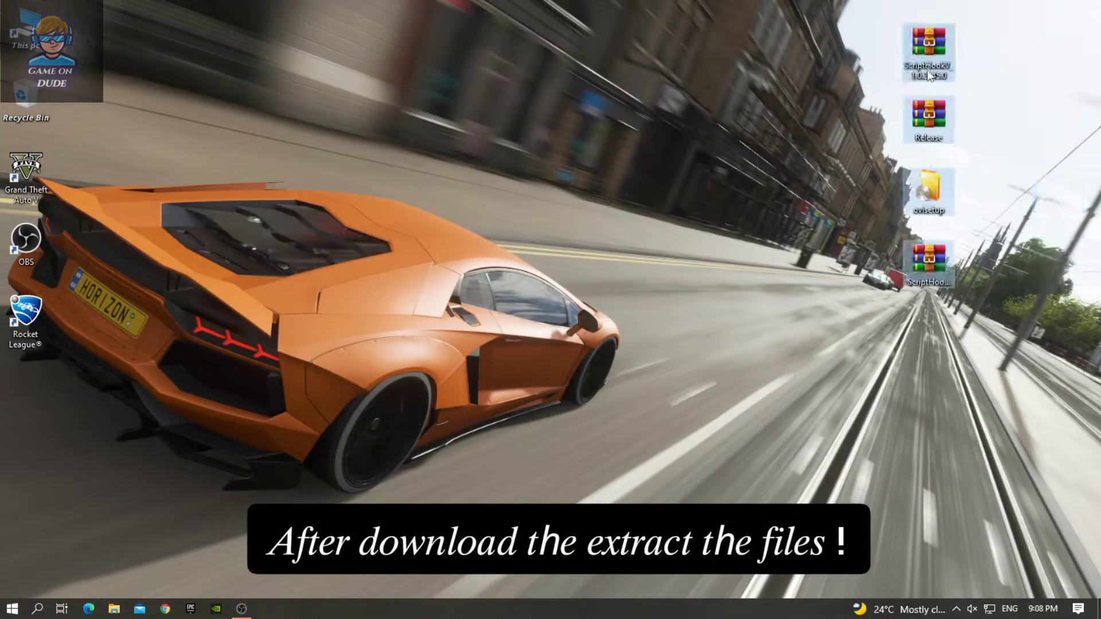
left_click(924, 67)
right_click(902, 59)
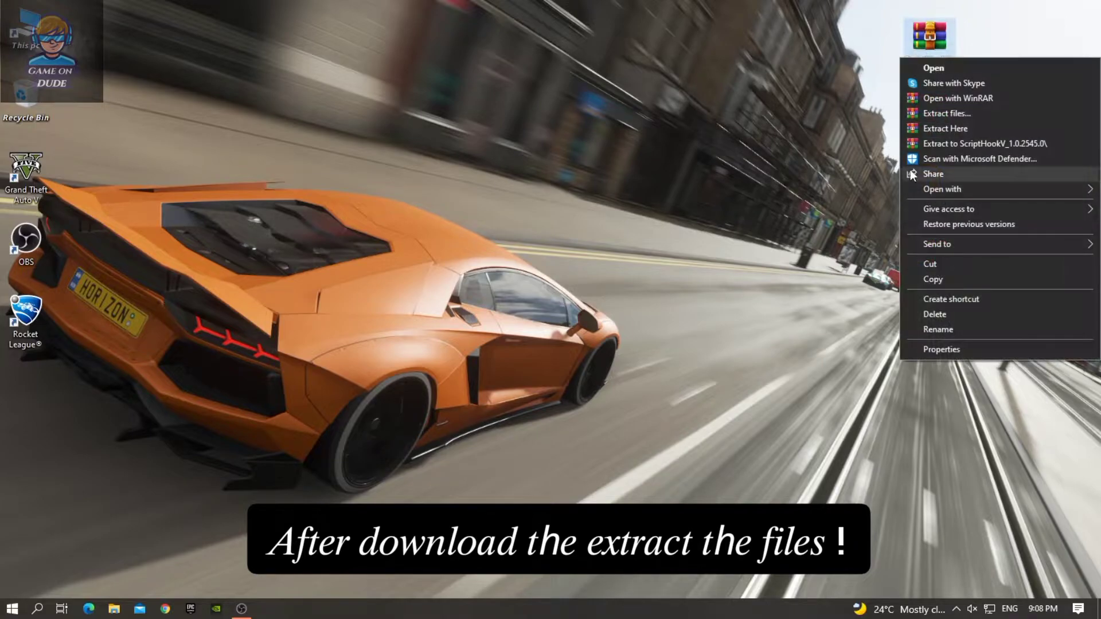
left_click(933, 150)
right_click(909, 133)
left_click(966, 219)
right_click(930, 263)
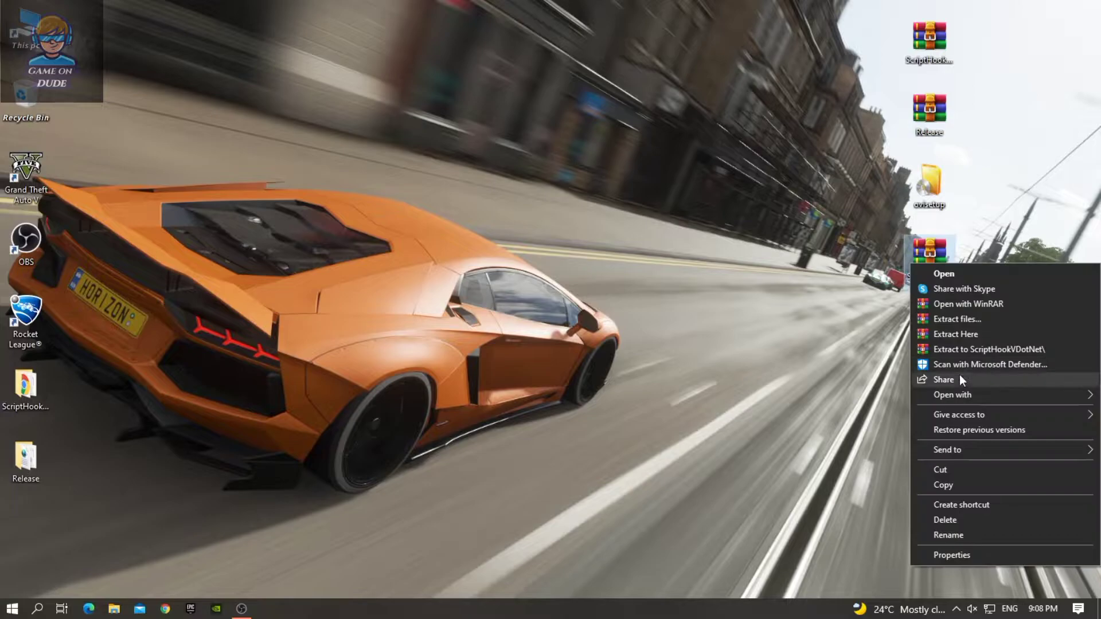
left_click(965, 348)
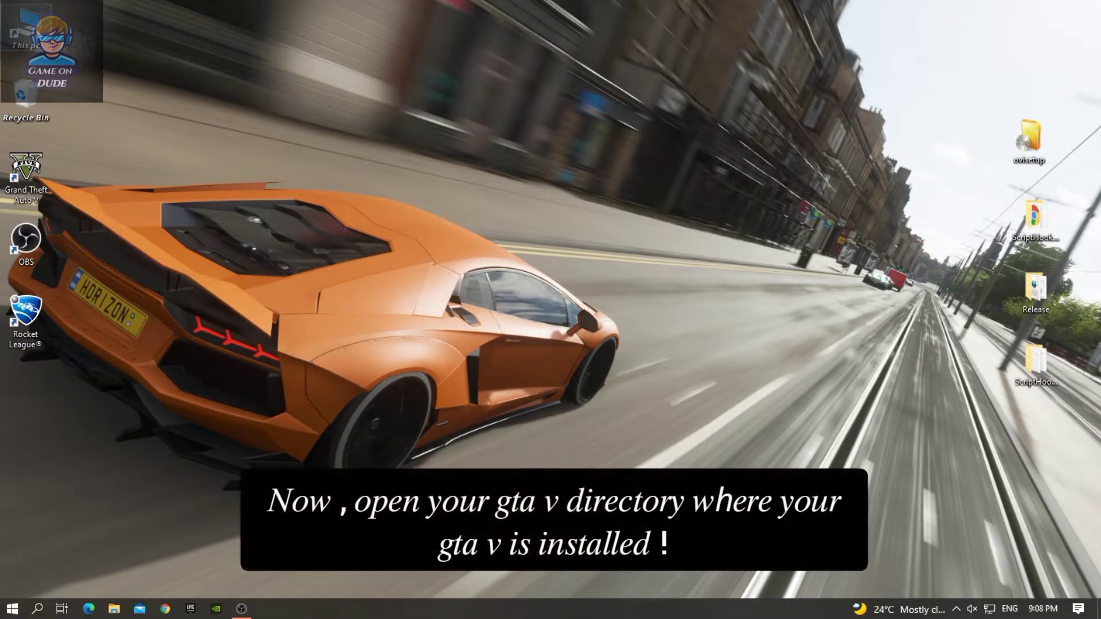
Open the game's installation folder GTAV inside New folder on DISK D
key("super+e")
double_click(356, 261)
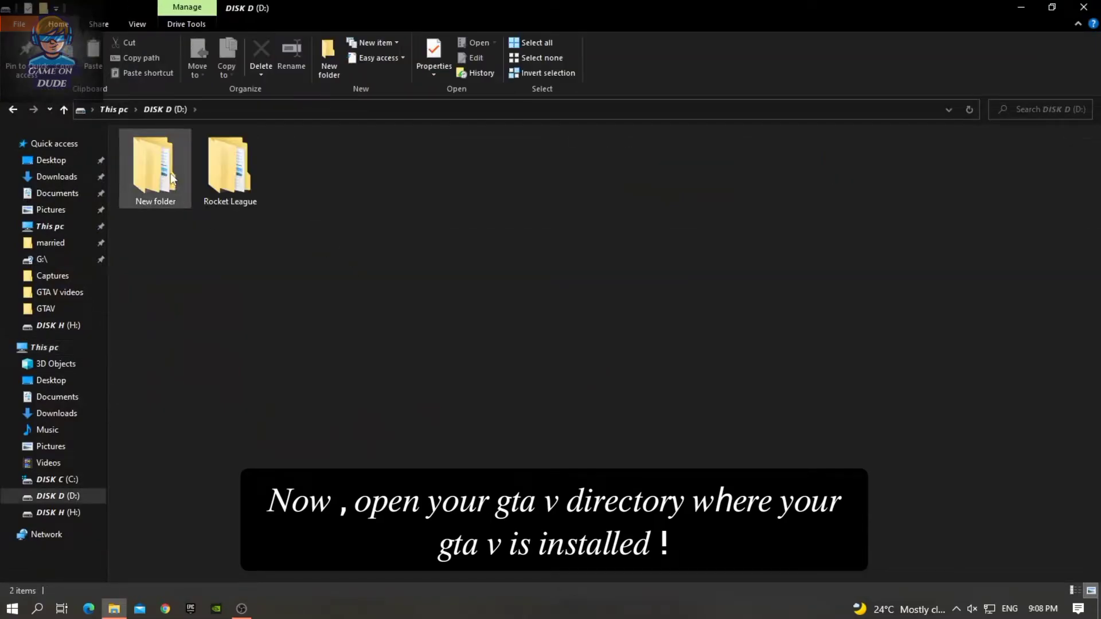
double_click(163, 167)
double_click(168, 159)
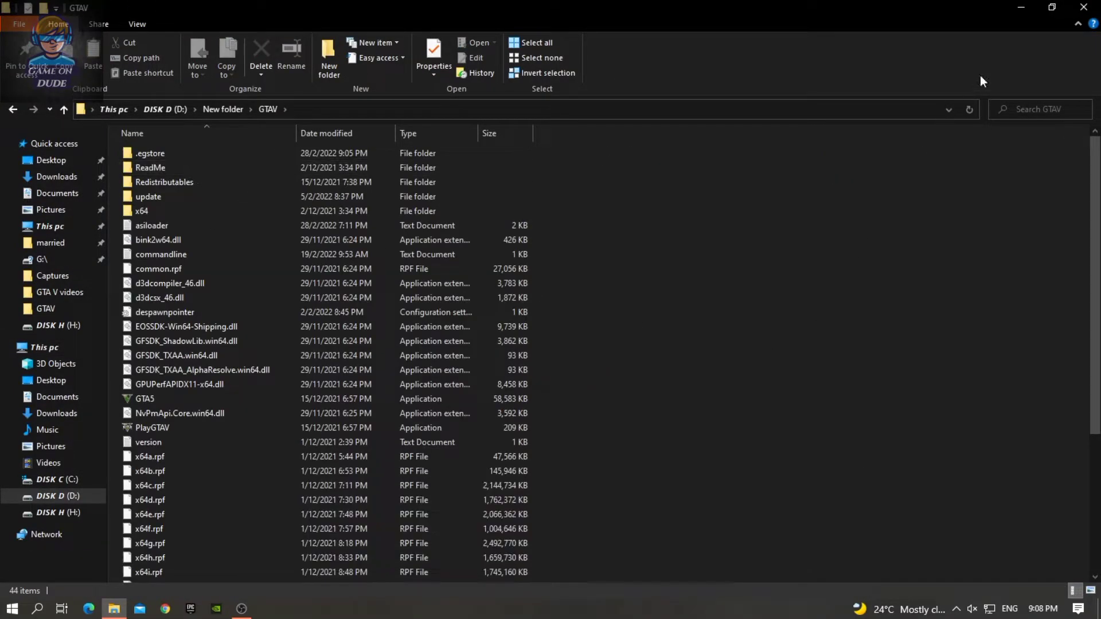
left_click(1053, 7)
left_click_drag(778, 232, 549, 69)
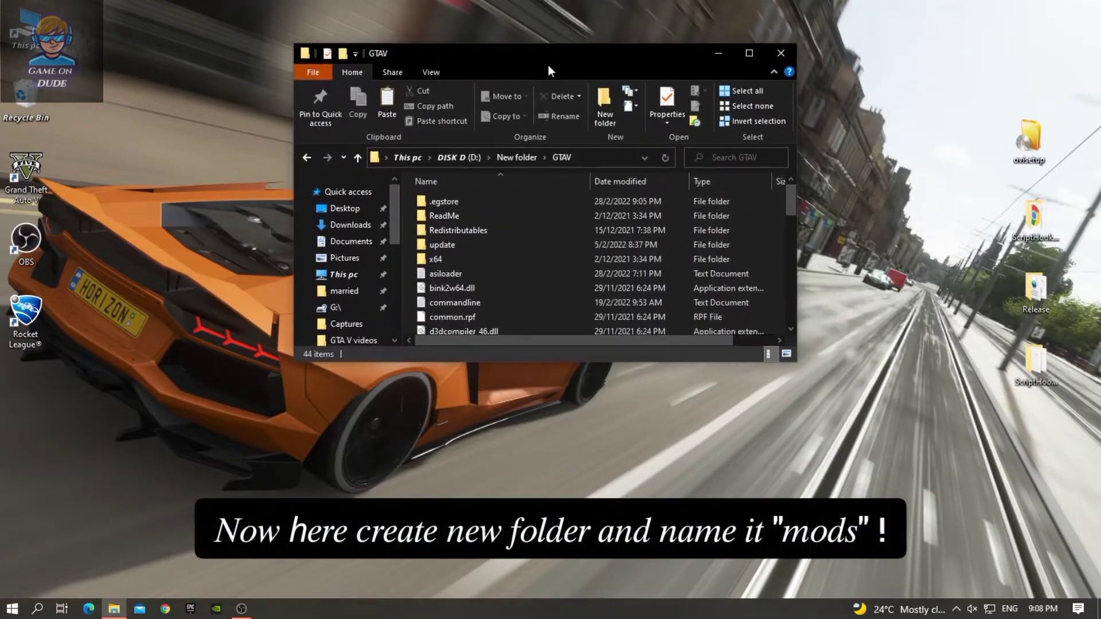
left_click(743, 52)
Create a new folder named mods in the GTAV directory
right_click(705, 258)
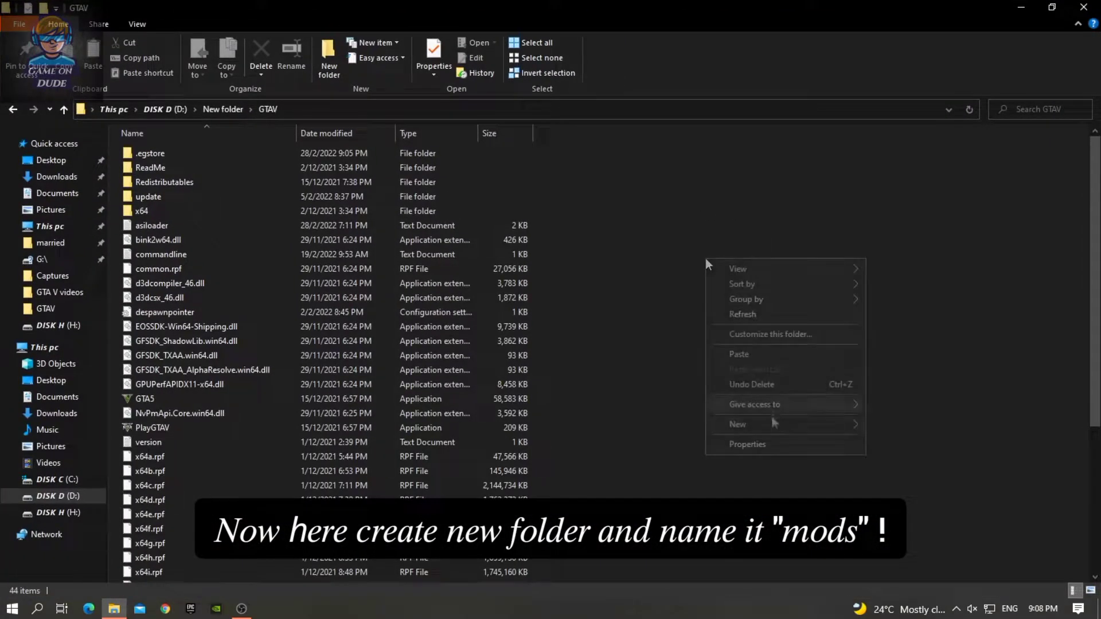
mouse_move(773, 423)
left_click(886, 427)
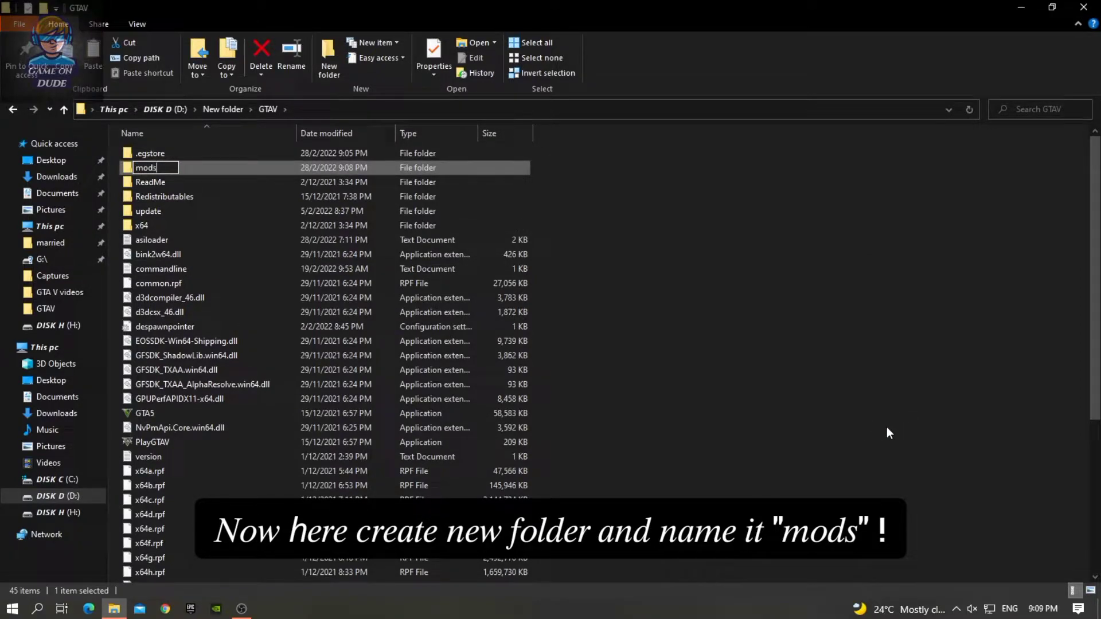
key("Return")
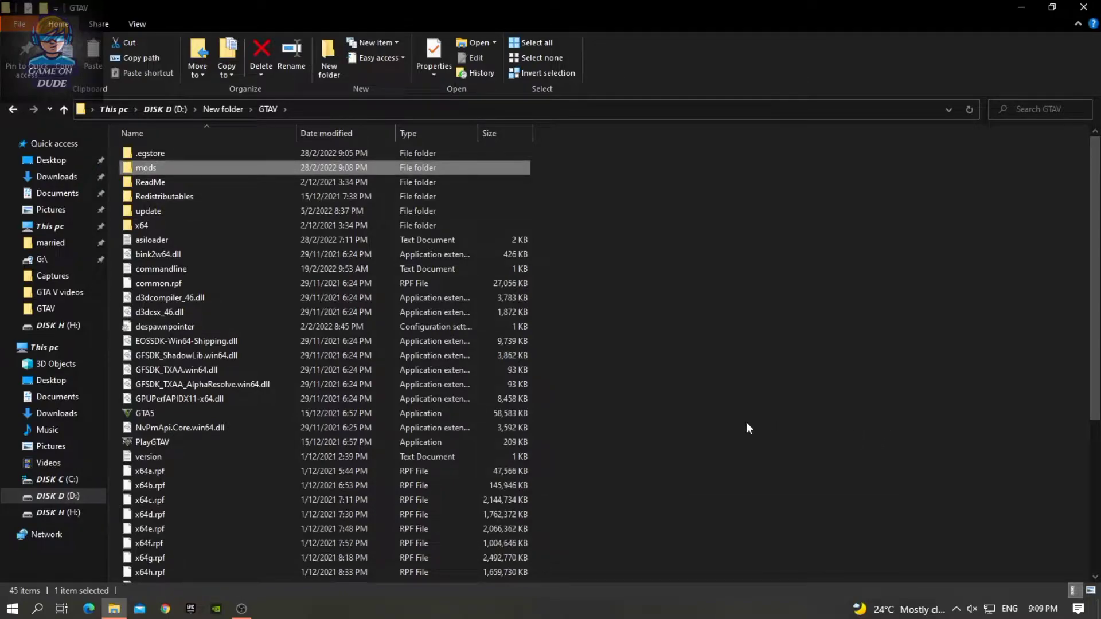
Copy the update folder from the GTAV directory into the mods folder
right_click(147, 214)
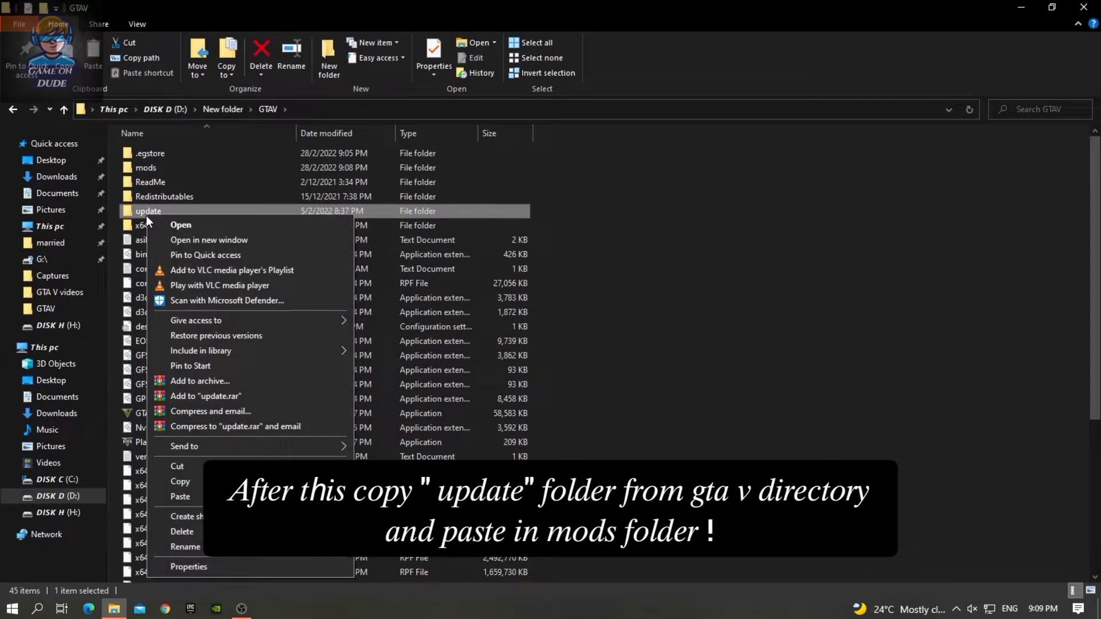
left_click(191, 483)
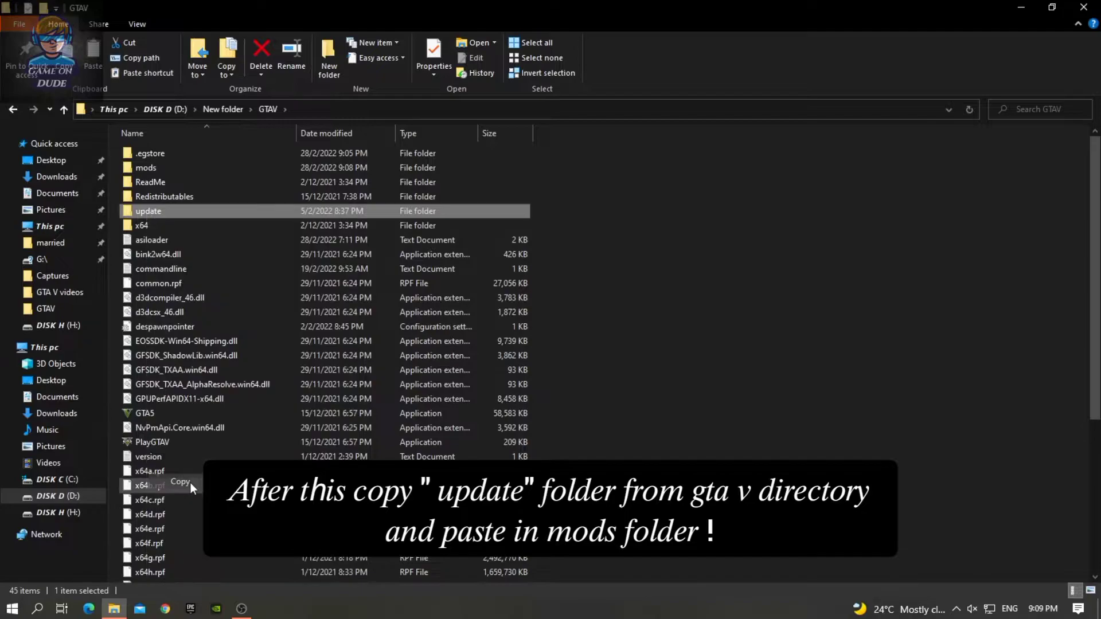
left_click(149, 166)
double_click(148, 166)
right_click(163, 236)
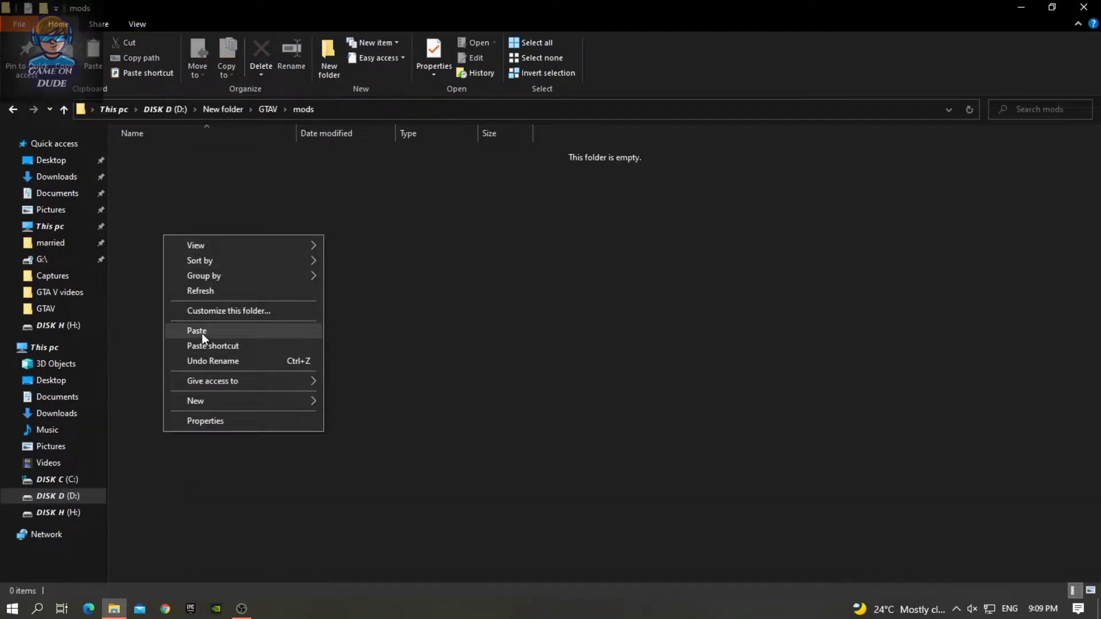
left_click(202, 331)
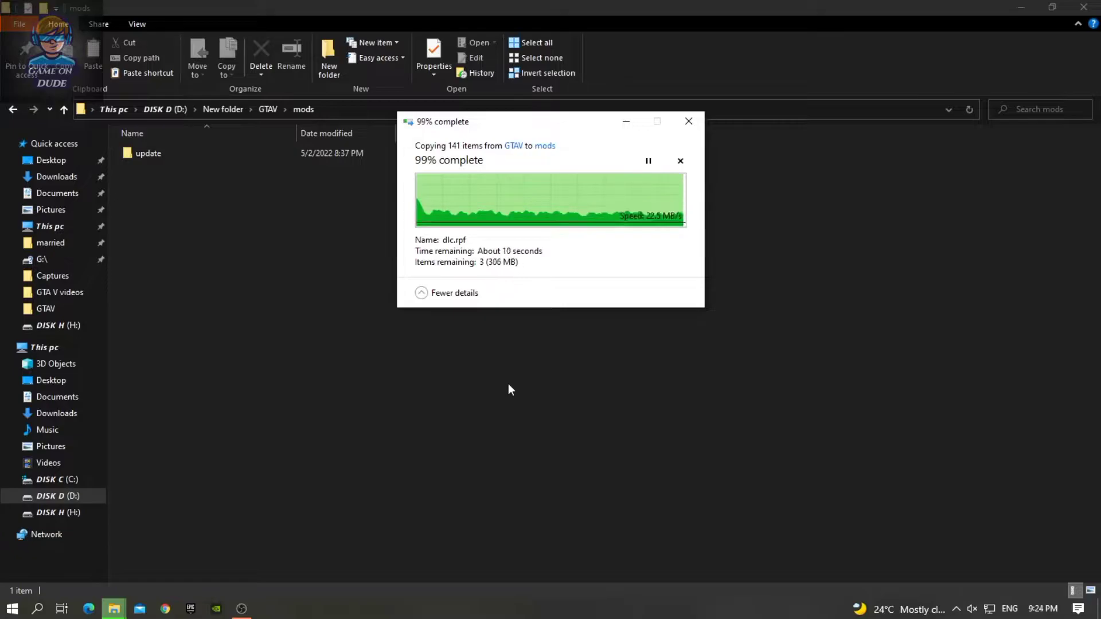
Open the copied update folder's x64\dlcpacks subfolder and look through all the DLC folders it holds
double_click(162, 157)
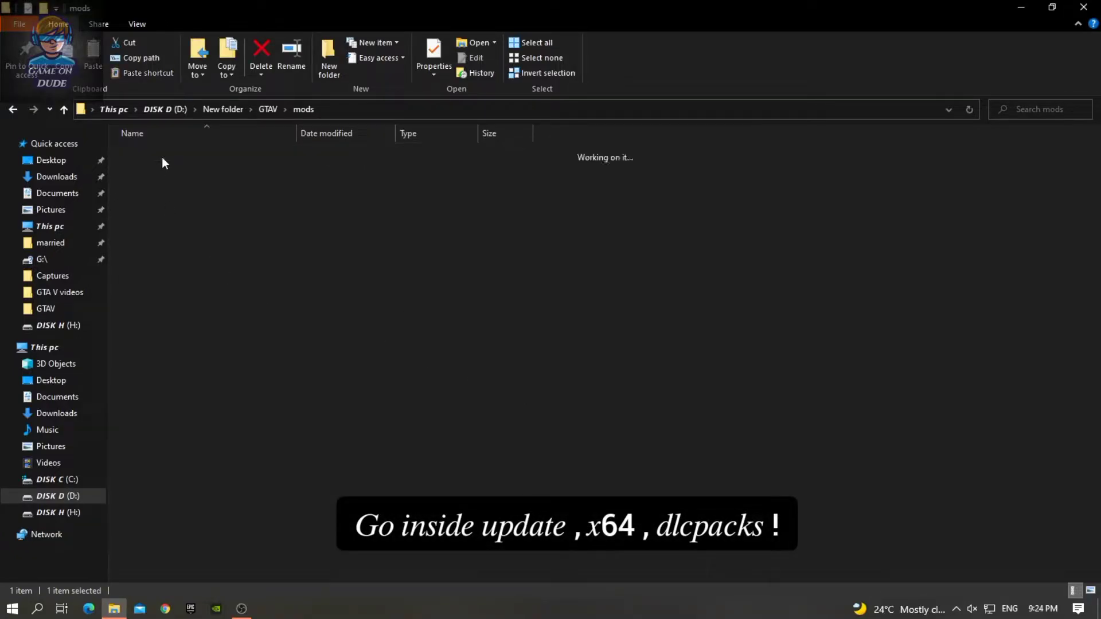
double_click(163, 158)
double_click(164, 174)
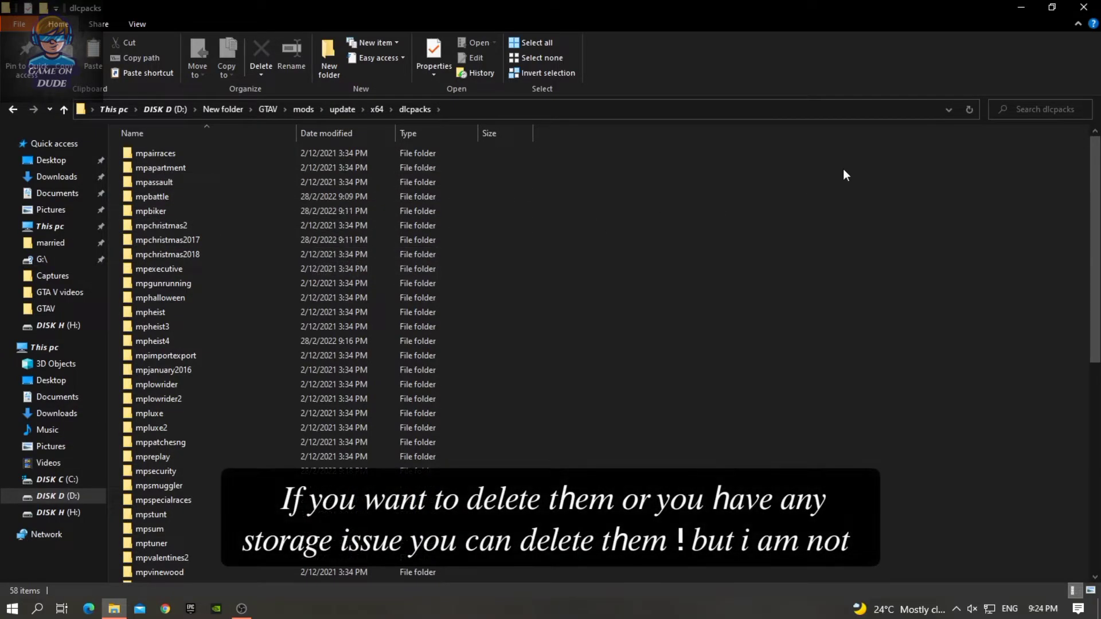
key("ctrl+a")
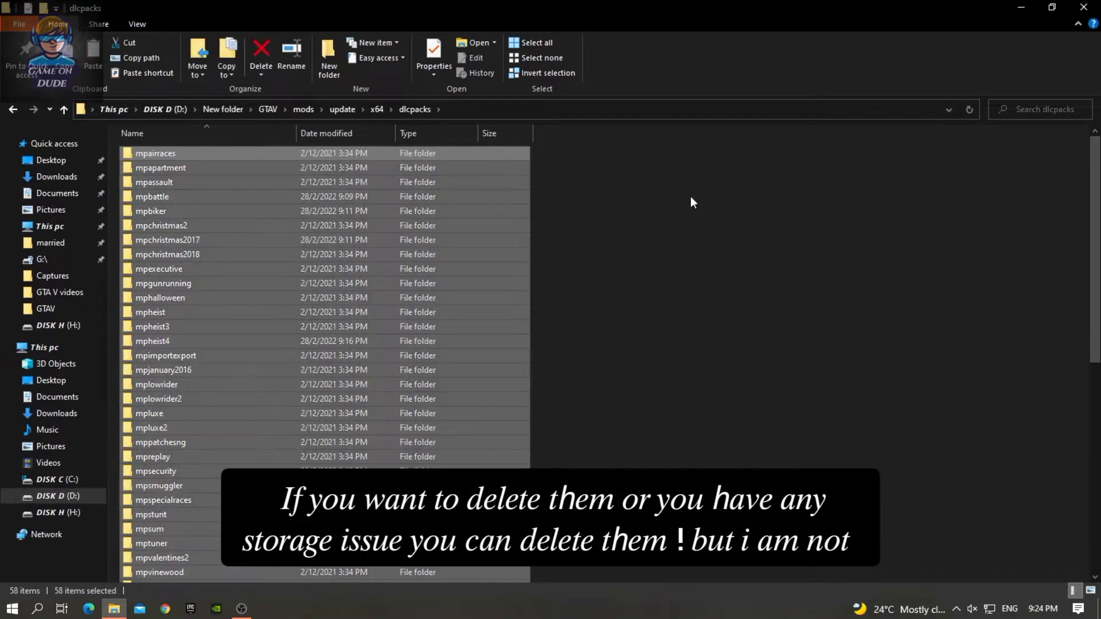
scroll(570, 225, "down", 9)
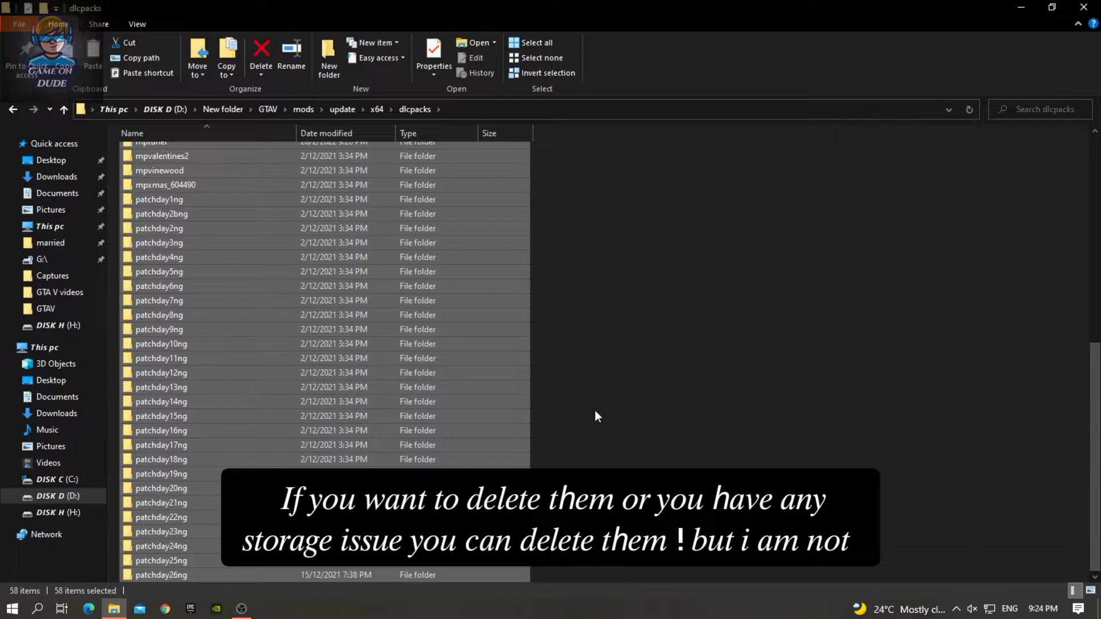
scroll(665, 346, "up", 9)
left_click(665, 346)
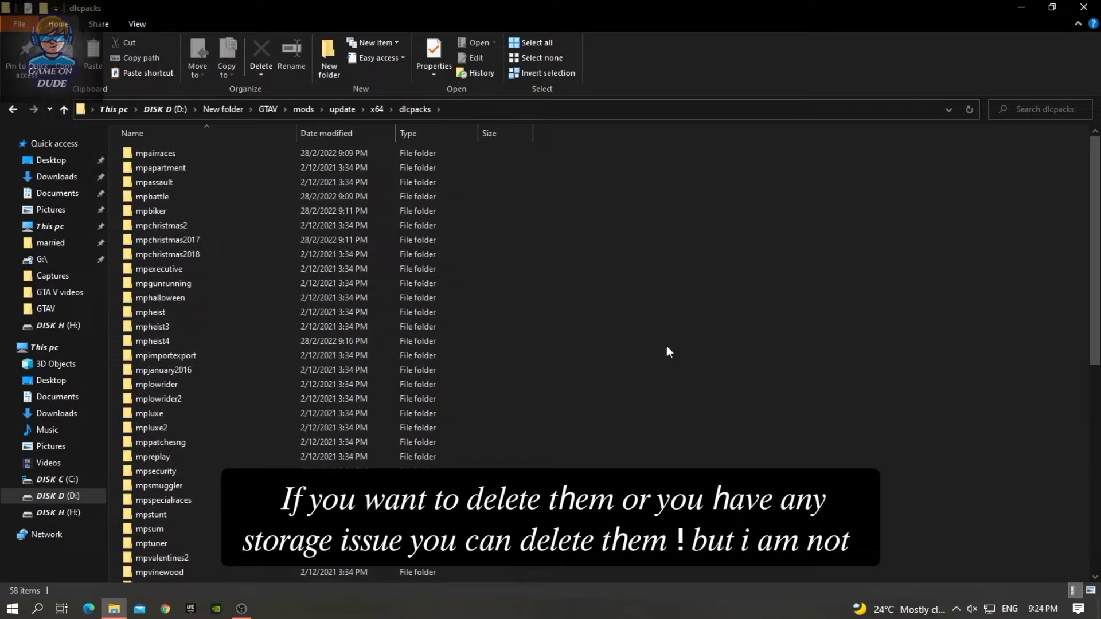
Return to the GTAV directory and copy x64a.rpf into the mods folder
left_click(11, 111)
left_click(11, 112)
left_click(10, 111)
left_click(10, 111)
scroll(161, 362, "down", 1)
scroll(162, 360, "down", 3)
right_click(154, 299)
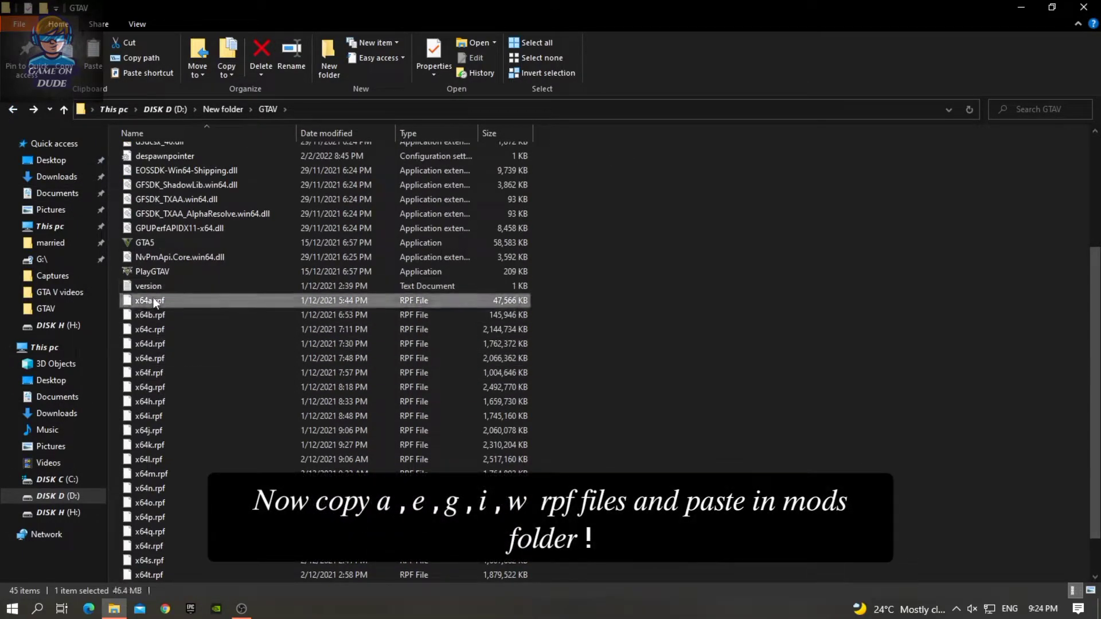
left_click(188, 480)
scroll(201, 351, "up", 4)
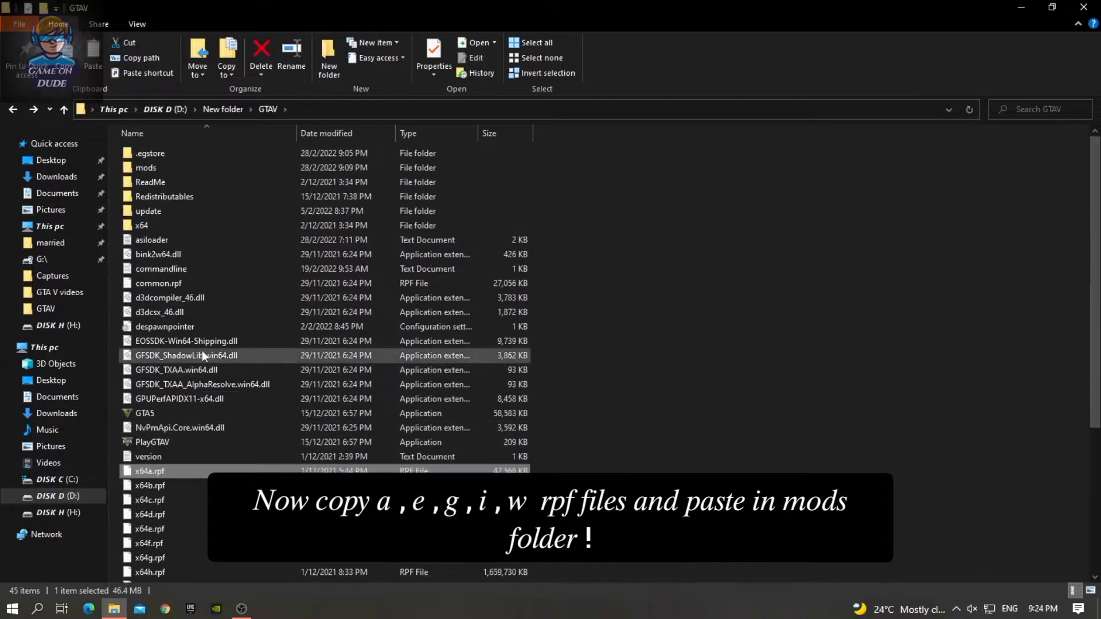
double_click(155, 165)
right_click(172, 279)
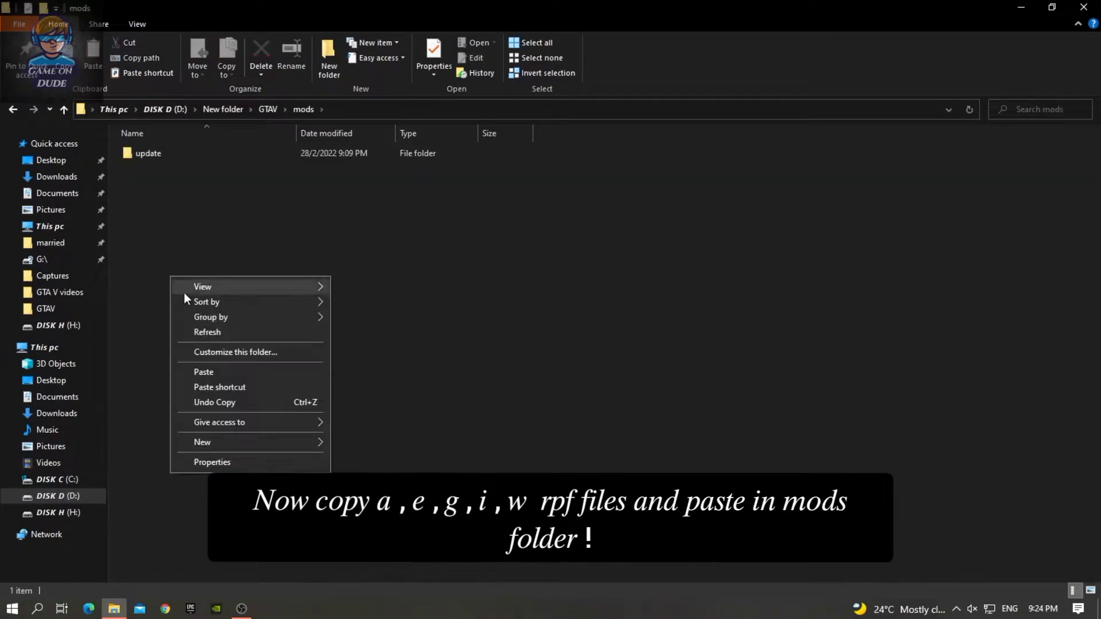
left_click(210, 373)
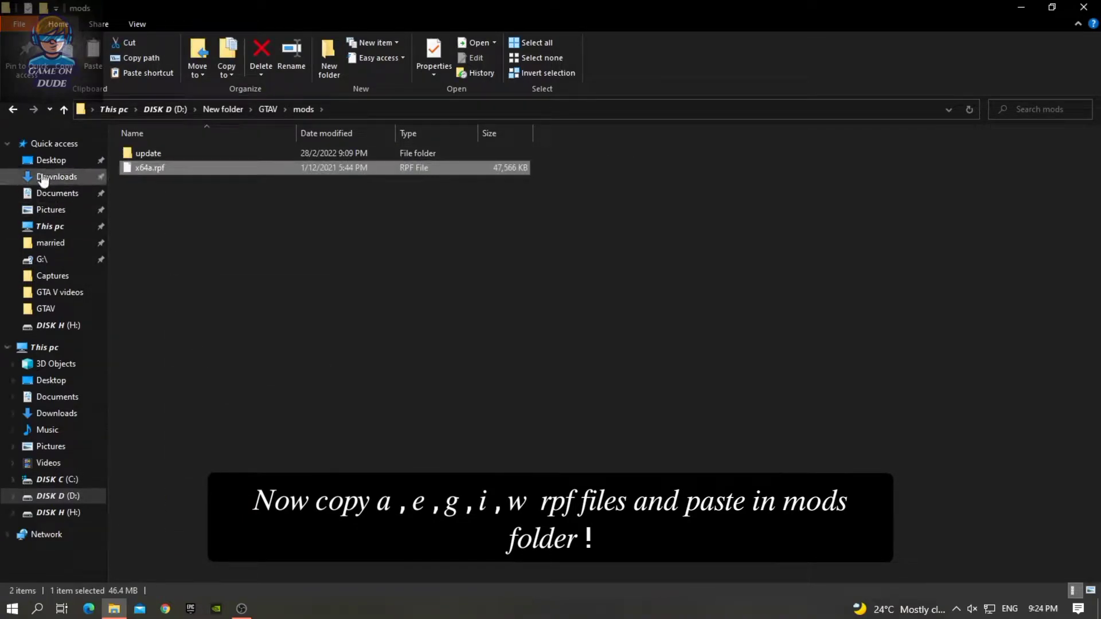
Copy x64e.rpf from the GTAV directory into the mods folder
left_click(10, 111)
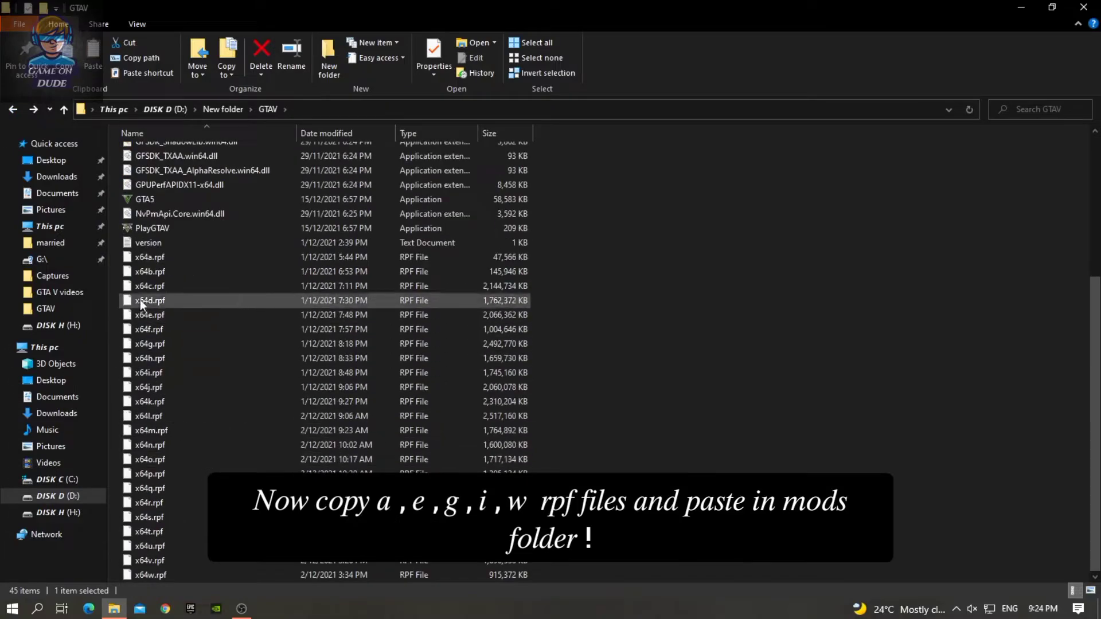
right_click(143, 315)
left_click(188, 500)
scroll(204, 414, "up", 5)
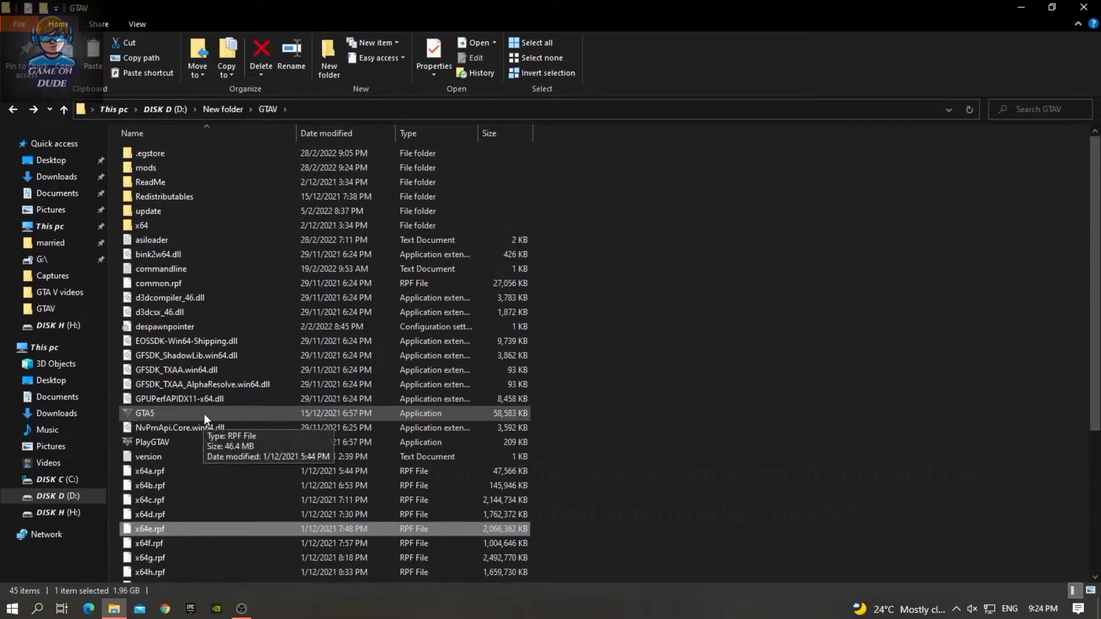
double_click(219, 168)
right_click(193, 254)
left_click(233, 352)
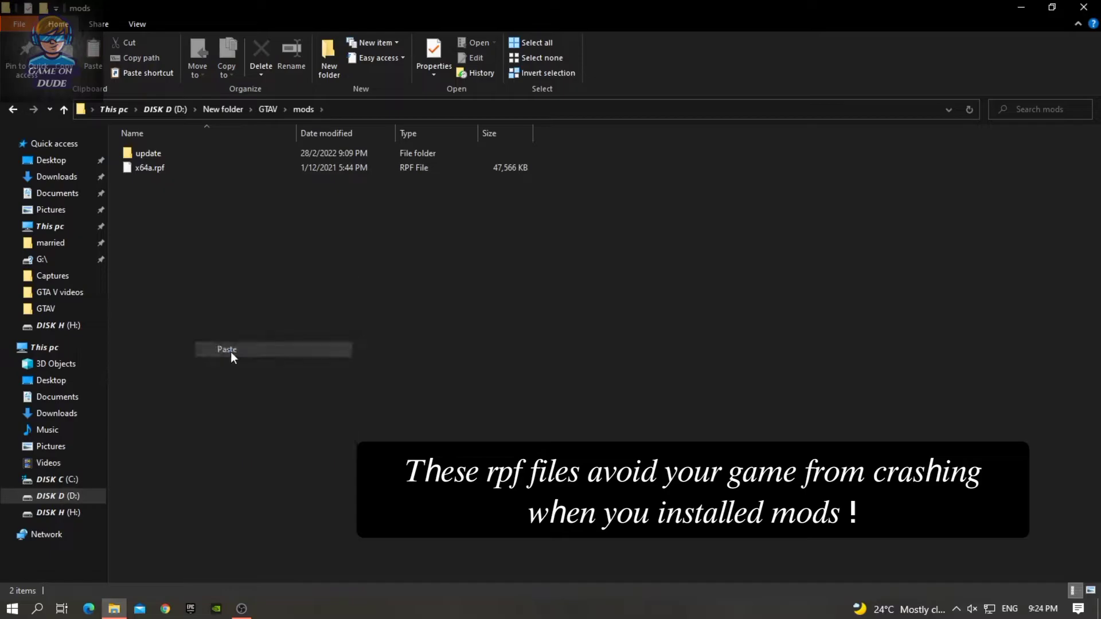
Copy x64g.rpf from the GTAV directory into the mods folder
left_click(12, 109)
left_click(139, 329)
left_click(144, 344)
right_click(144, 346)
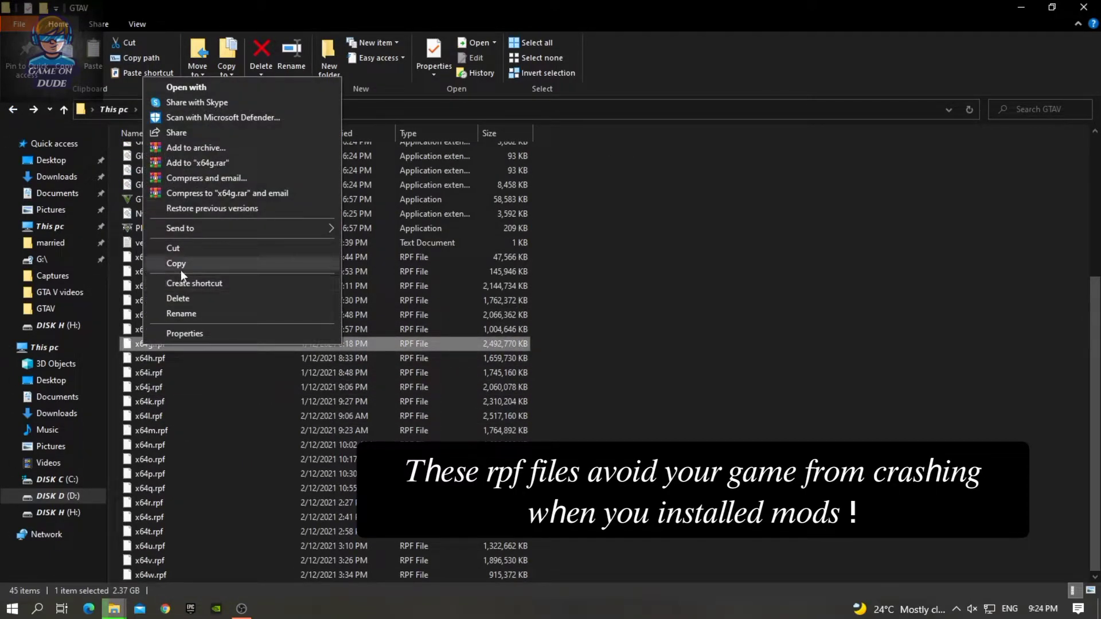
left_click(180, 270)
scroll(179, 256, "up", 4)
scroll(179, 263, "up", 2)
double_click(144, 165)
right_click(179, 274)
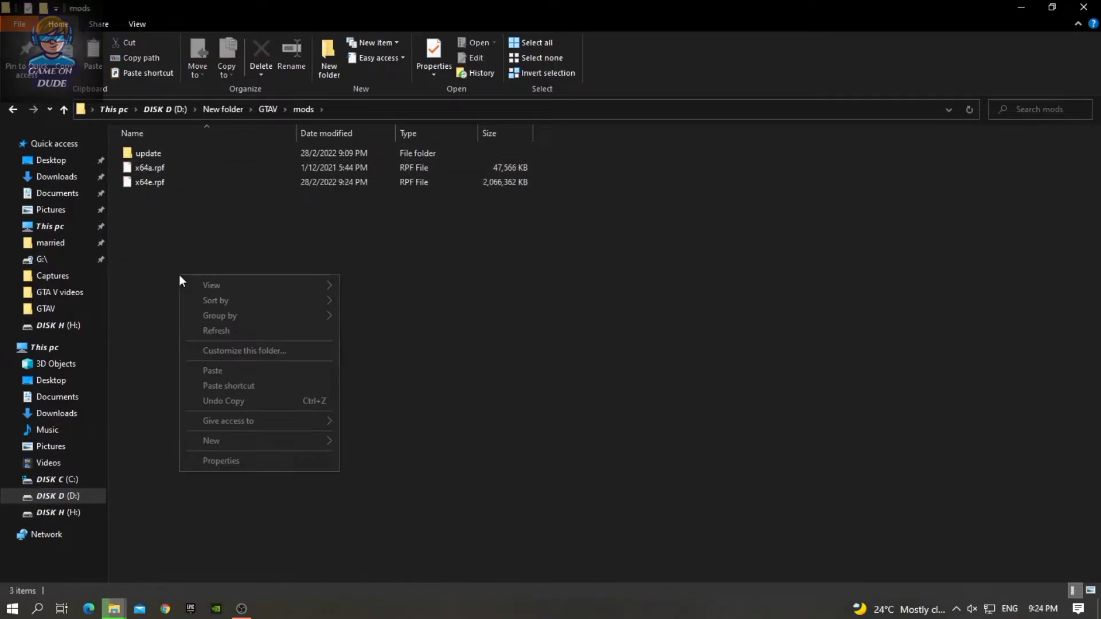
left_click(228, 372)
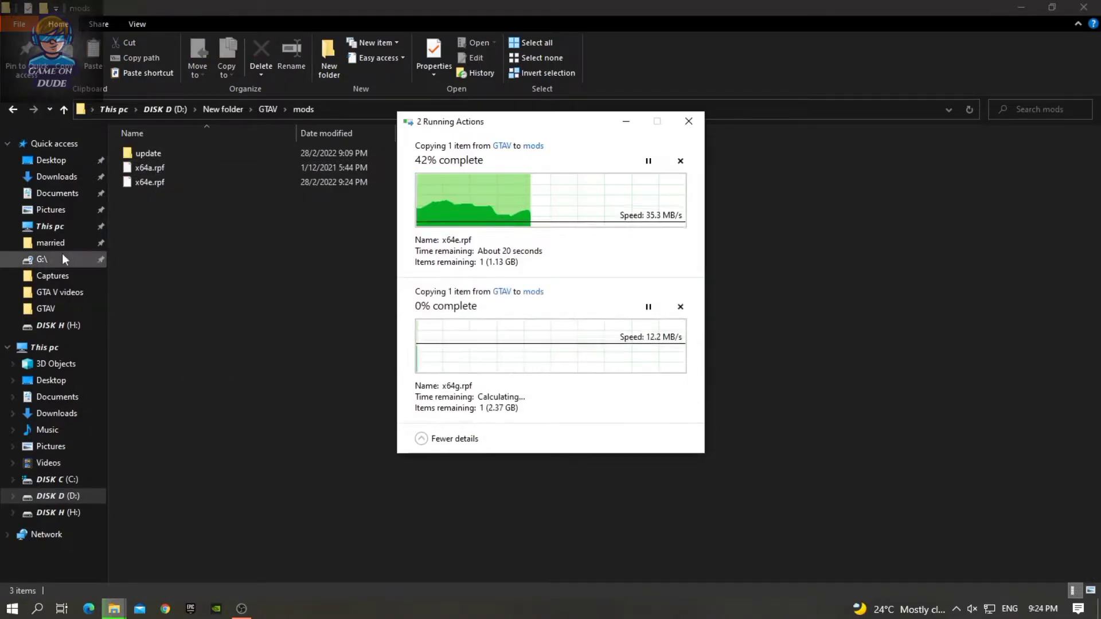
Copy x64i.rpf from the GTAV directory into the mods folder
left_click(12, 109)
scroll(202, 349, "down", 6)
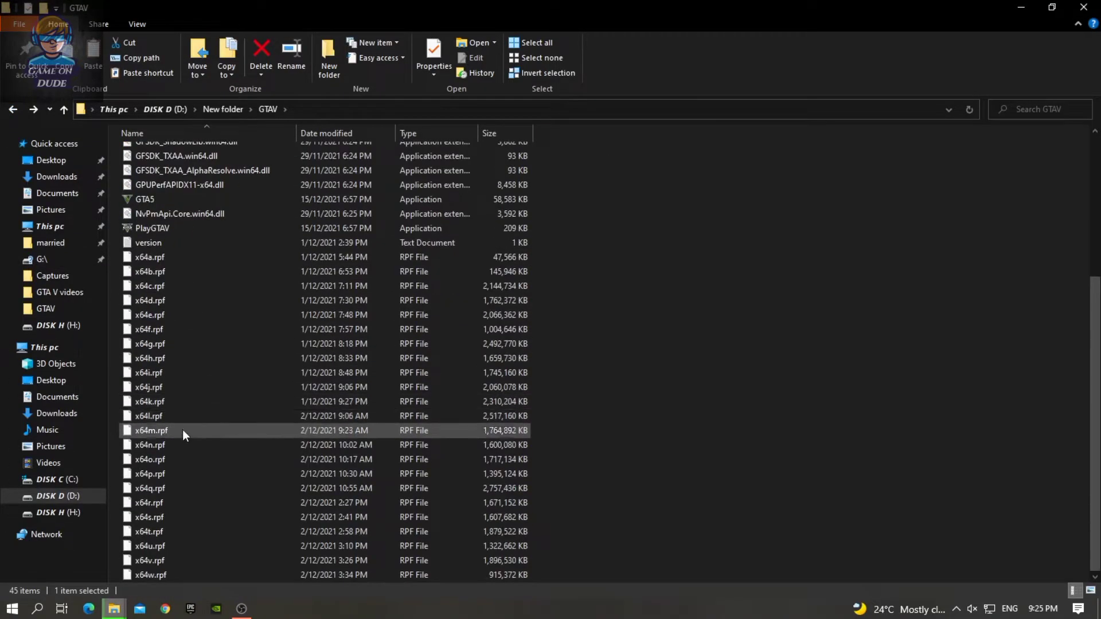
right_click(147, 372)
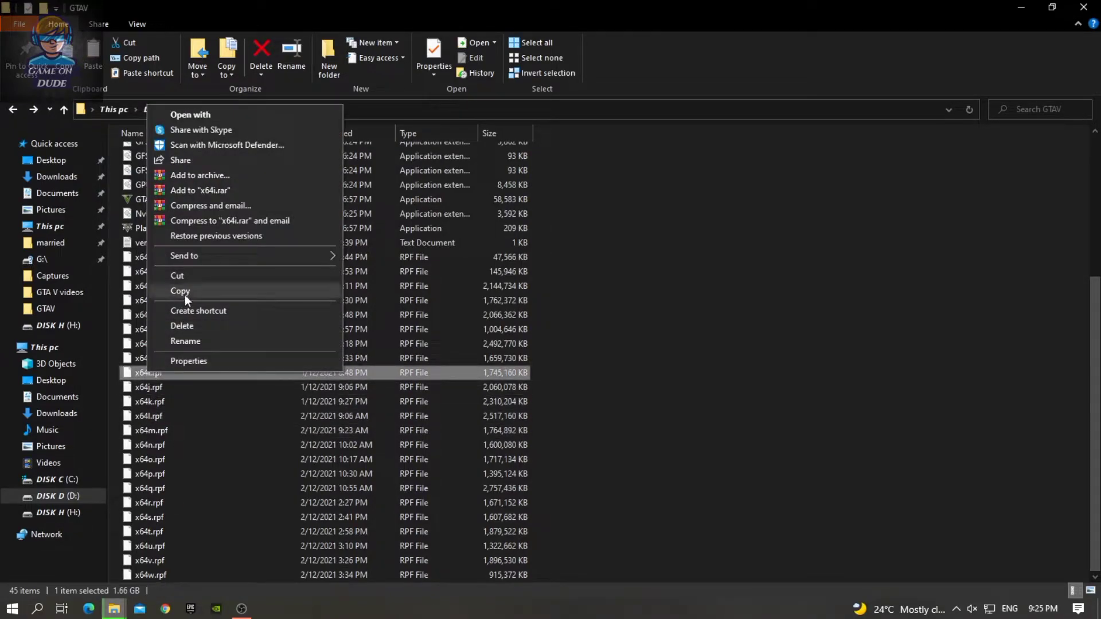
left_click(184, 293)
scroll(194, 355, "up", 5)
double_click(156, 169)
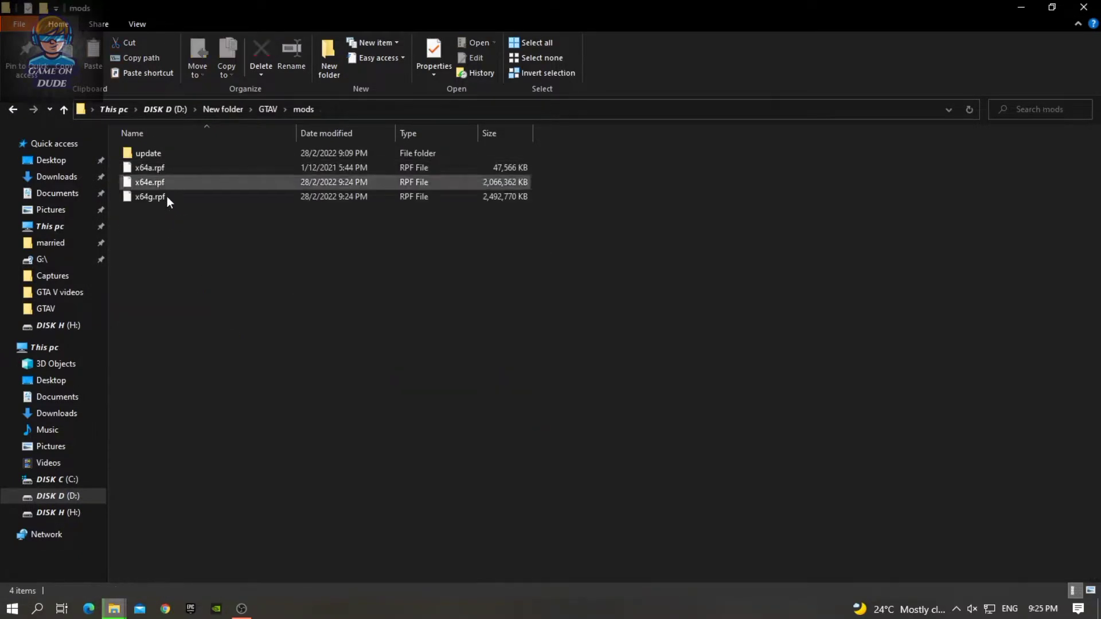
right_click(182, 320)
left_click(225, 418)
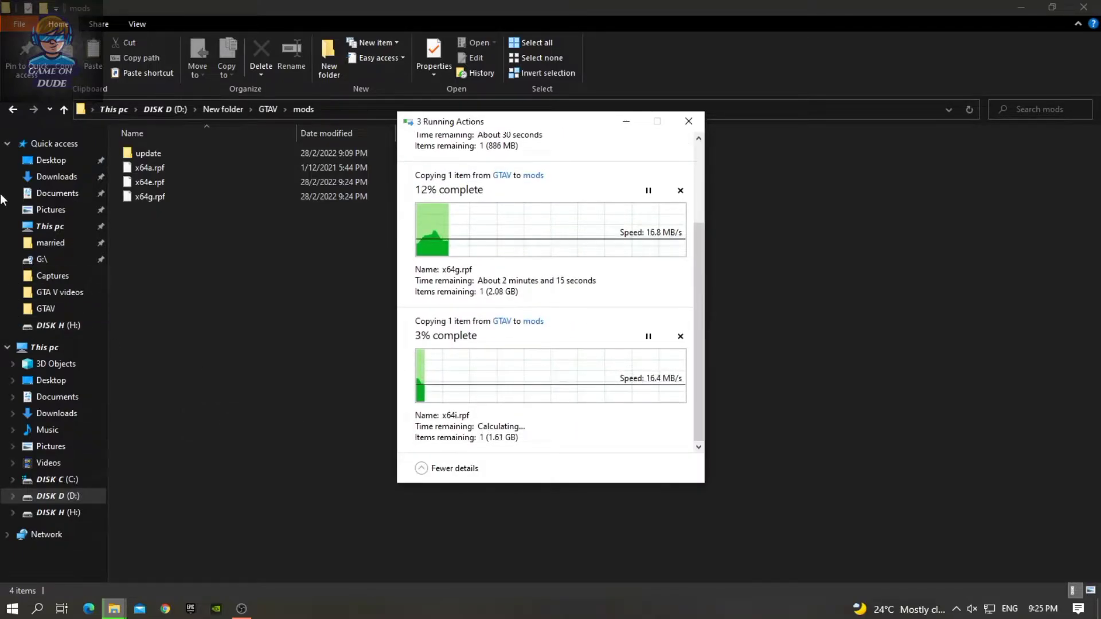
Copy x64w.rpf from the GTAV directory into the mods folder
left_click(14, 110)
left_click(152, 575)
right_click(151, 575)
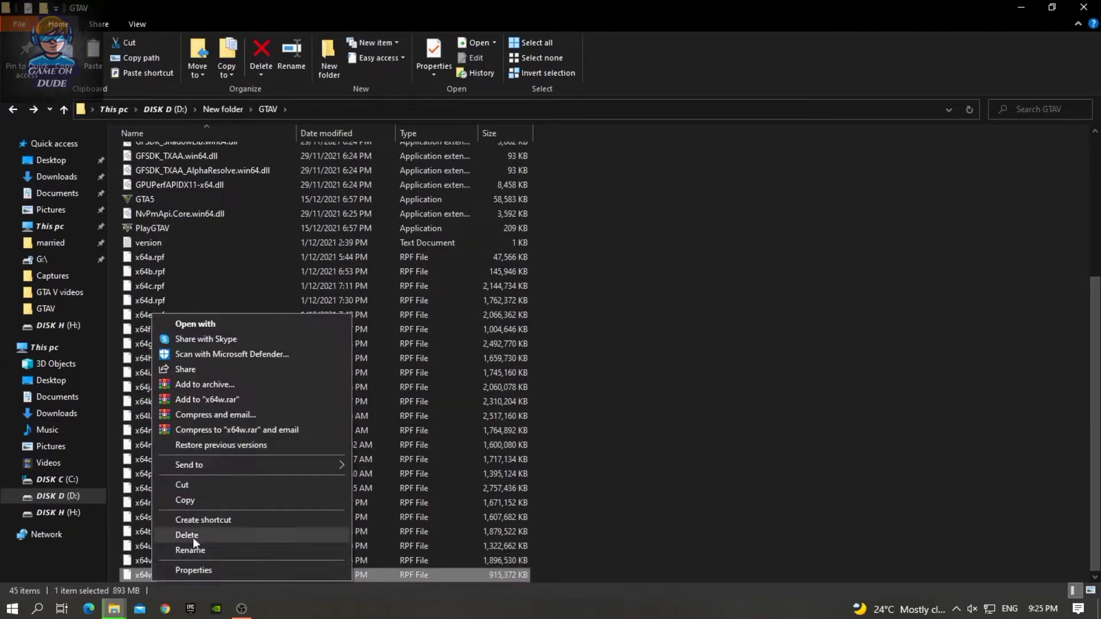
left_click(188, 500)
scroll(195, 393, "up", 5)
double_click(150, 184)
right_click(187, 274)
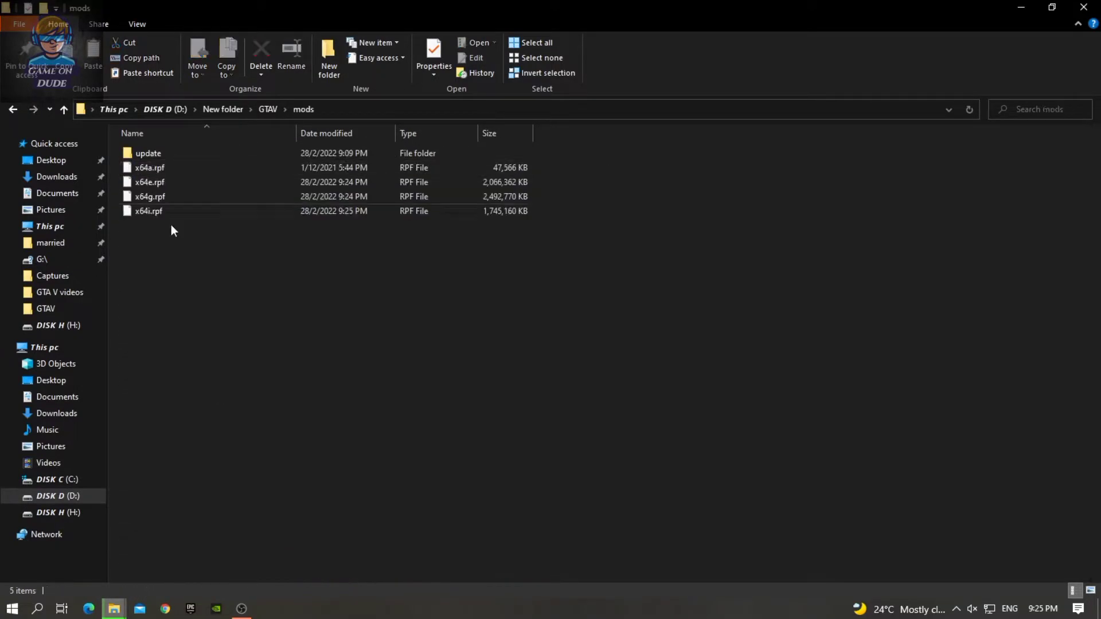
left_click(218, 368)
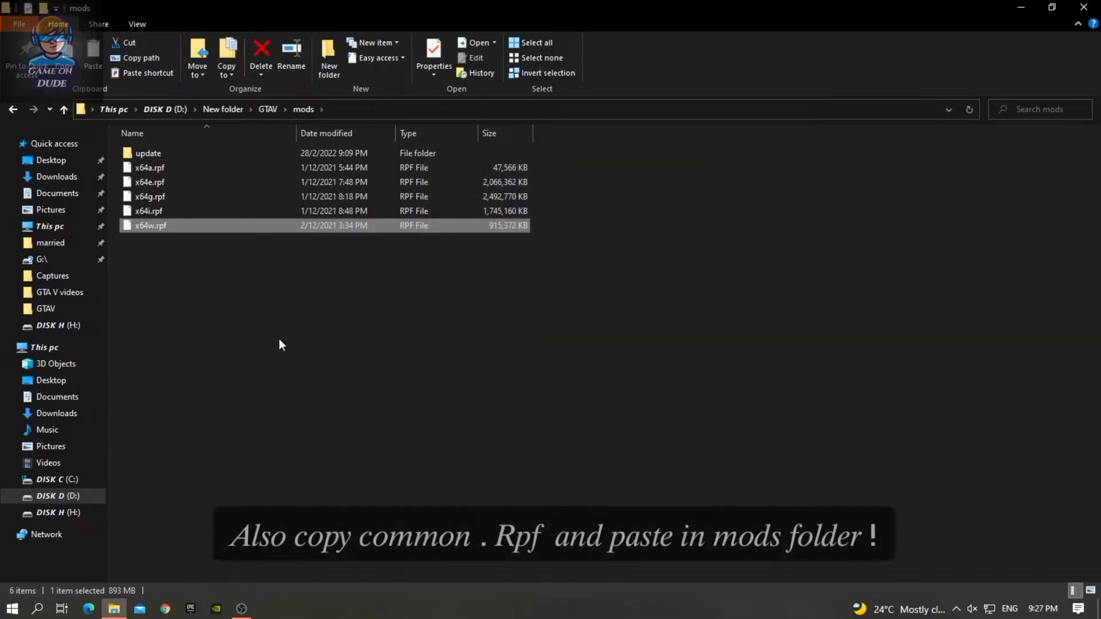
Copy common.rpf from the GTAV directory into the mods folder
left_click(13, 109)
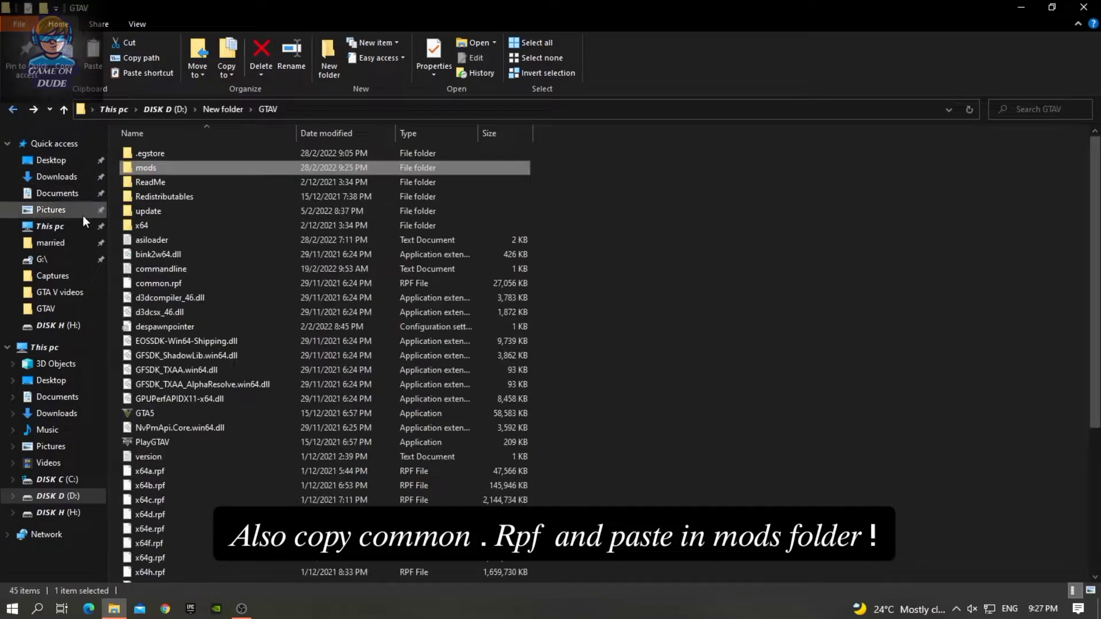
right_click(174, 282)
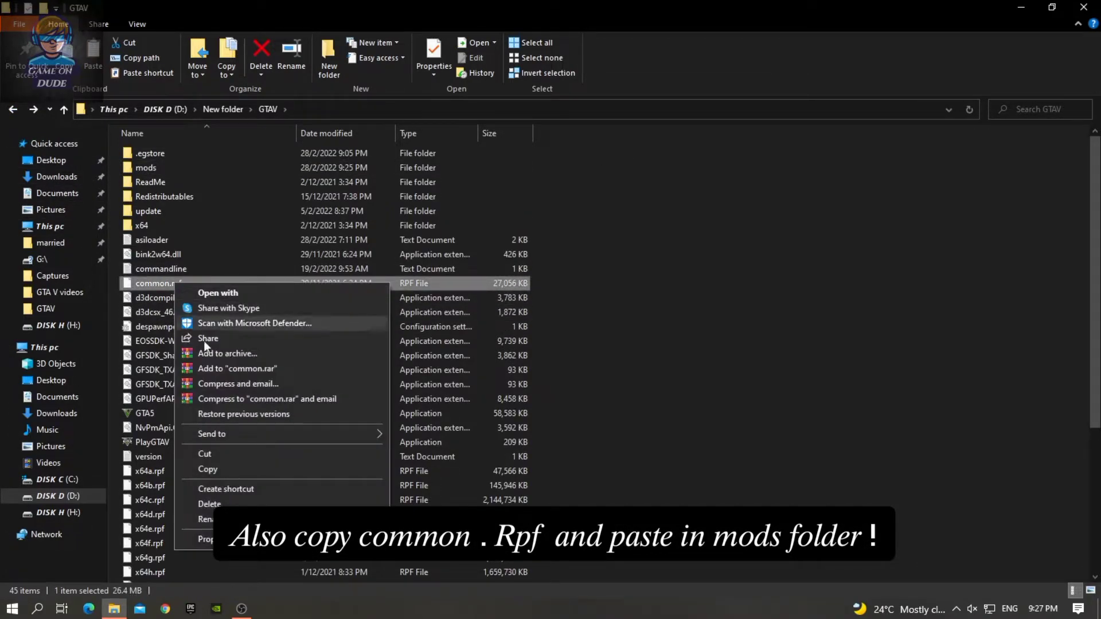
left_click(226, 465)
double_click(163, 166)
right_click(182, 219)
left_click(204, 276)
right_click(175, 286)
left_click(211, 381)
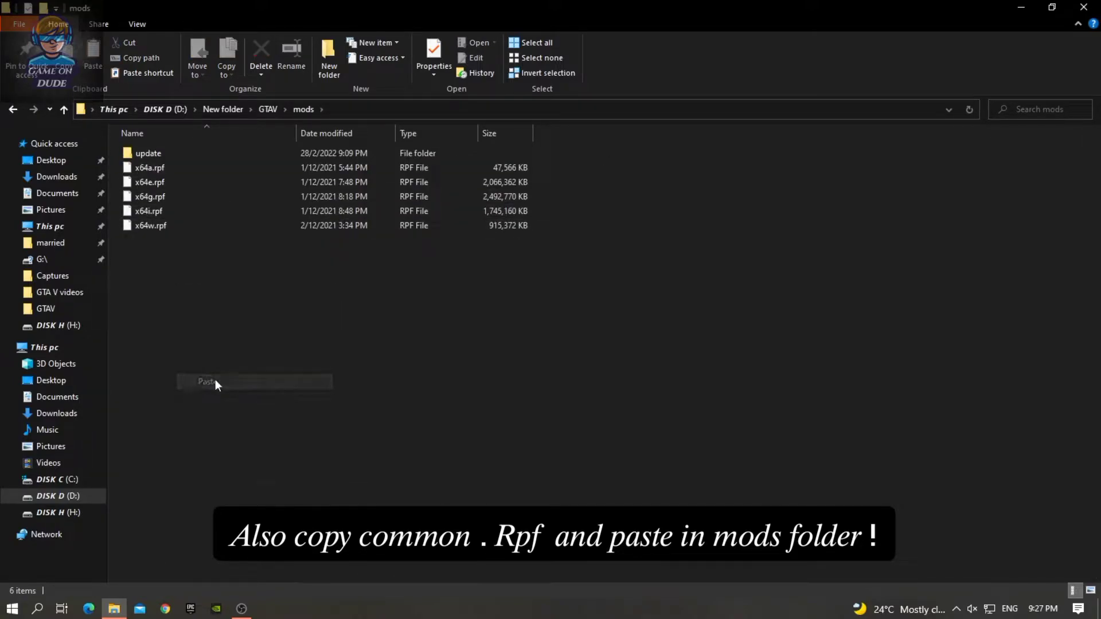
right_click(210, 339)
left_click(204, 344)
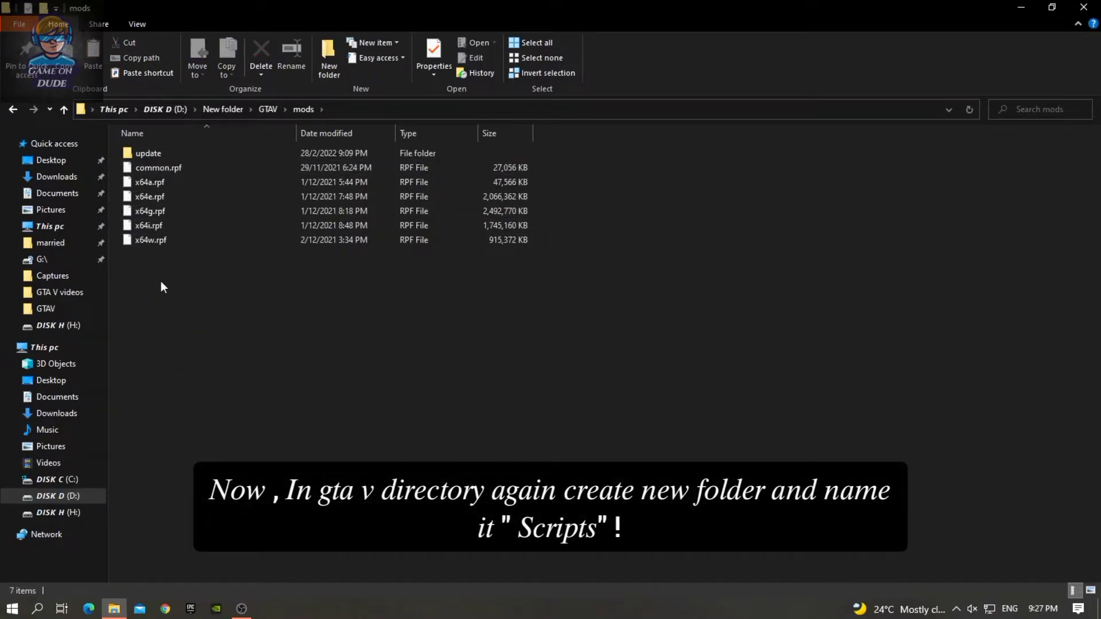
Create a new folder named scripts in the GTAV directory
left_click(11, 112)
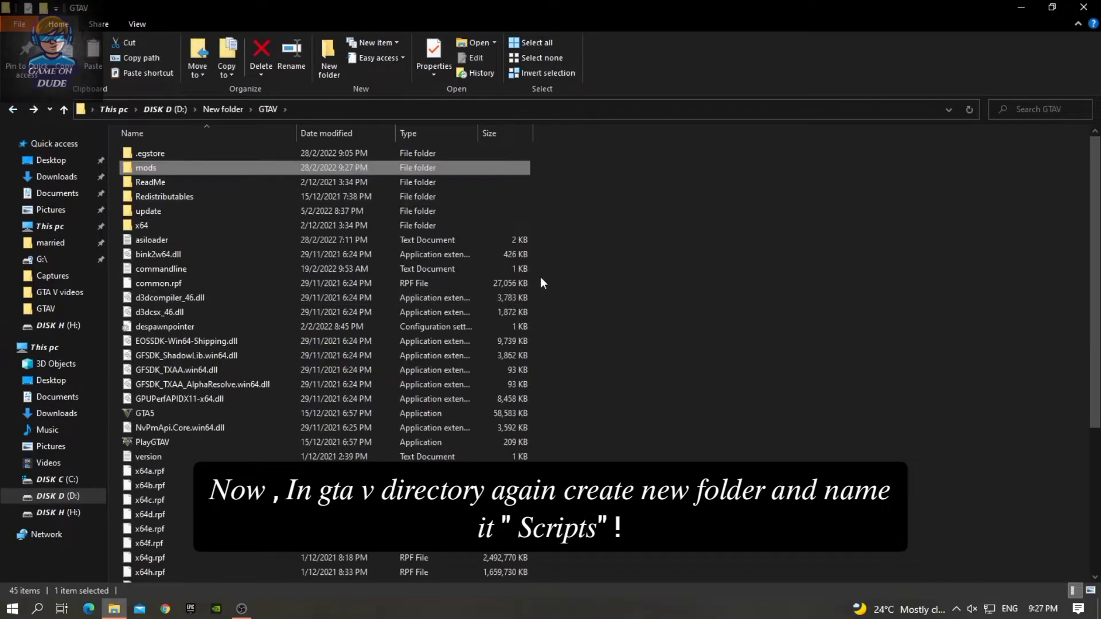
right_click(686, 237)
mouse_move(718, 401)
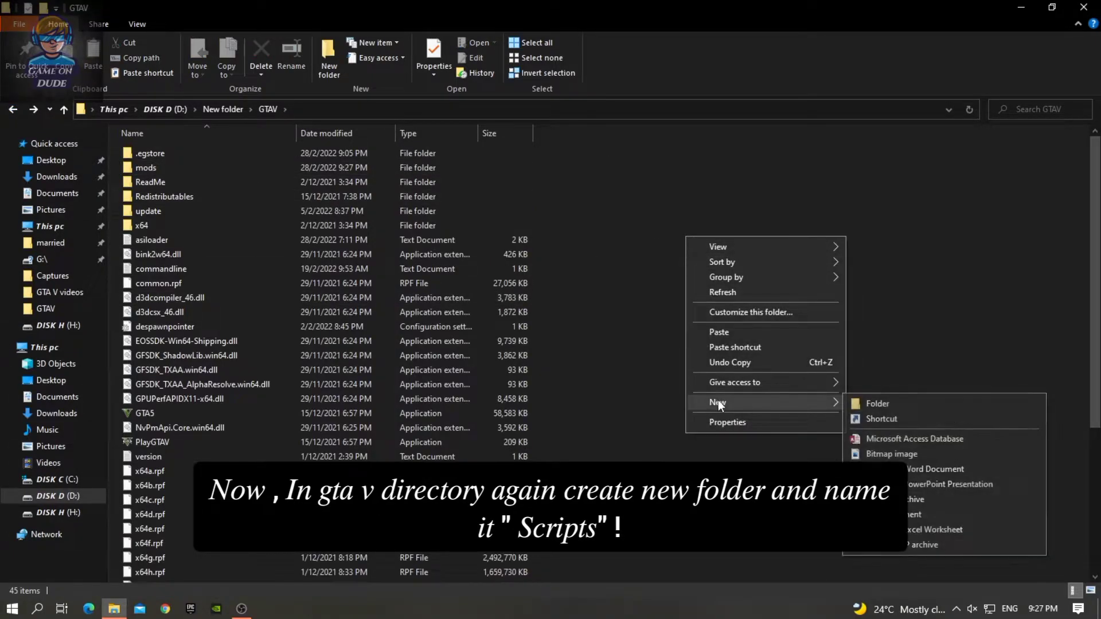
left_click(867, 404)
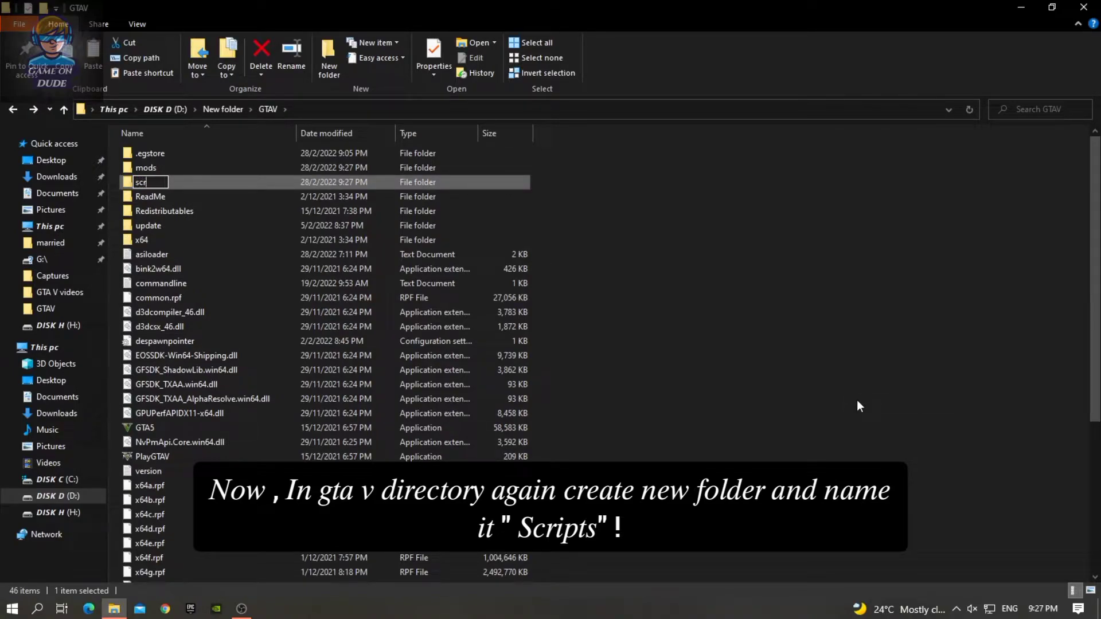
key("Return")
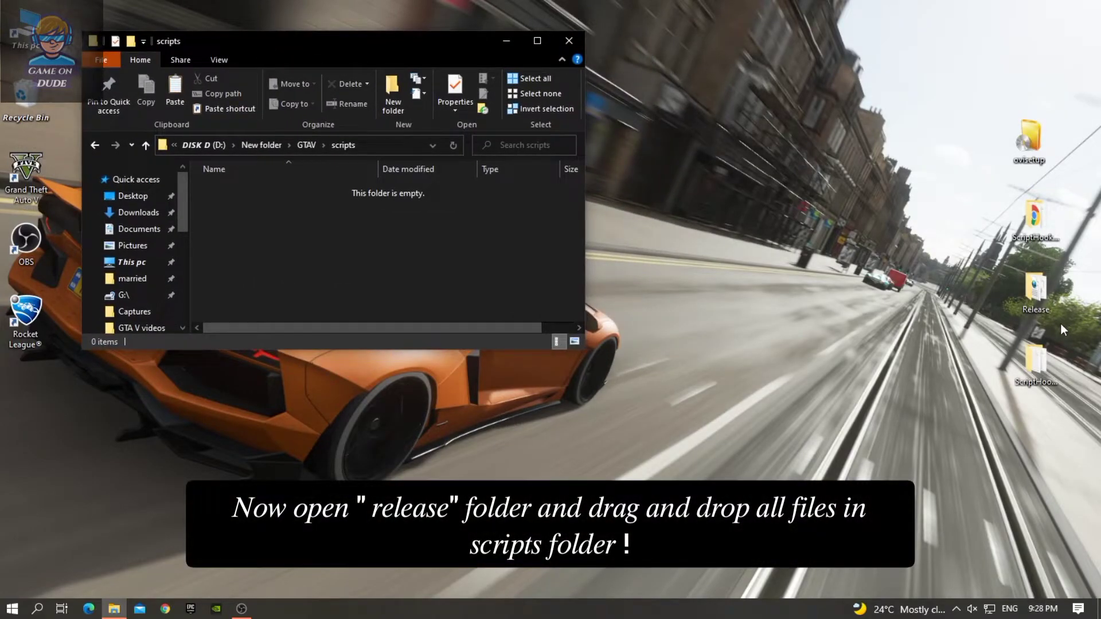
Copy NativeUI.dll and the NativeUI XML file from the desktop Release folder into the scripts folder, and close Release
double_click(1036, 290)
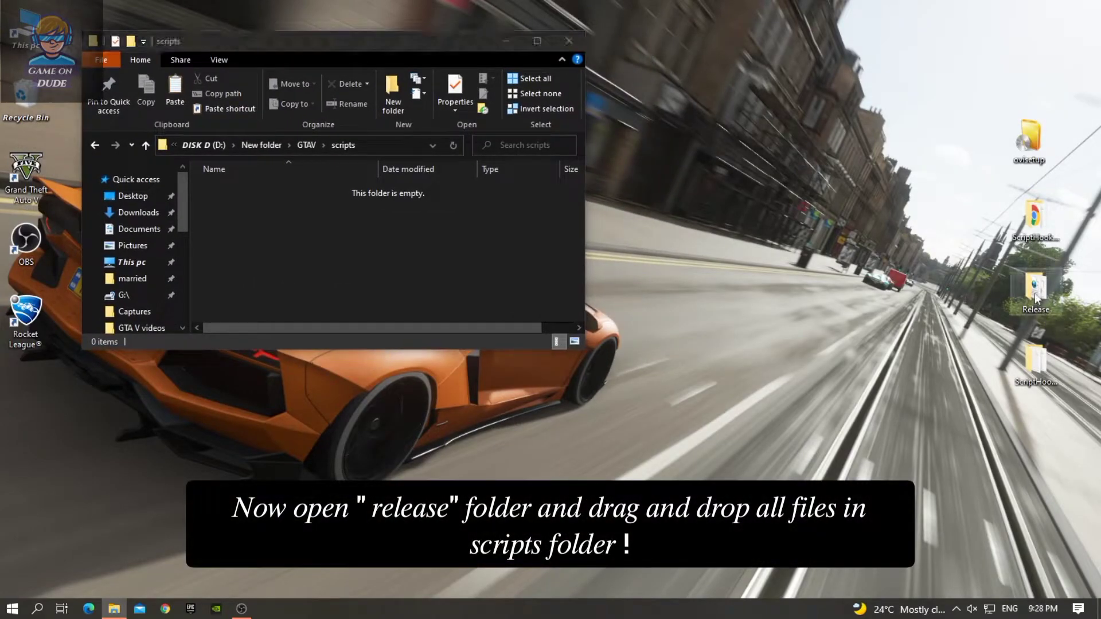
left_click_drag(392, 67, 915, 76)
left_click_drag(798, 318, 798, 194)
left_click_drag(838, 236, 328, 243)
left_click_drag(839, 76, 718, 39)
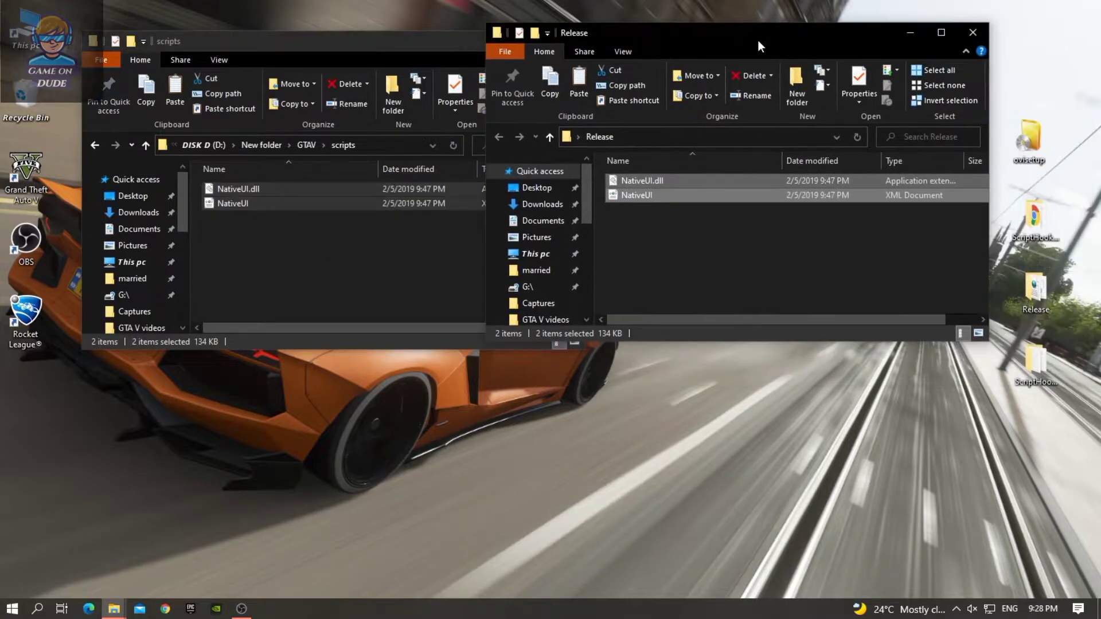
left_click(974, 30)
Return to the GTAV directory and delete NativeTrainer from the bin folder of the desktop ScriptHookV_1.0.2545.0 folder
left_click(94, 144)
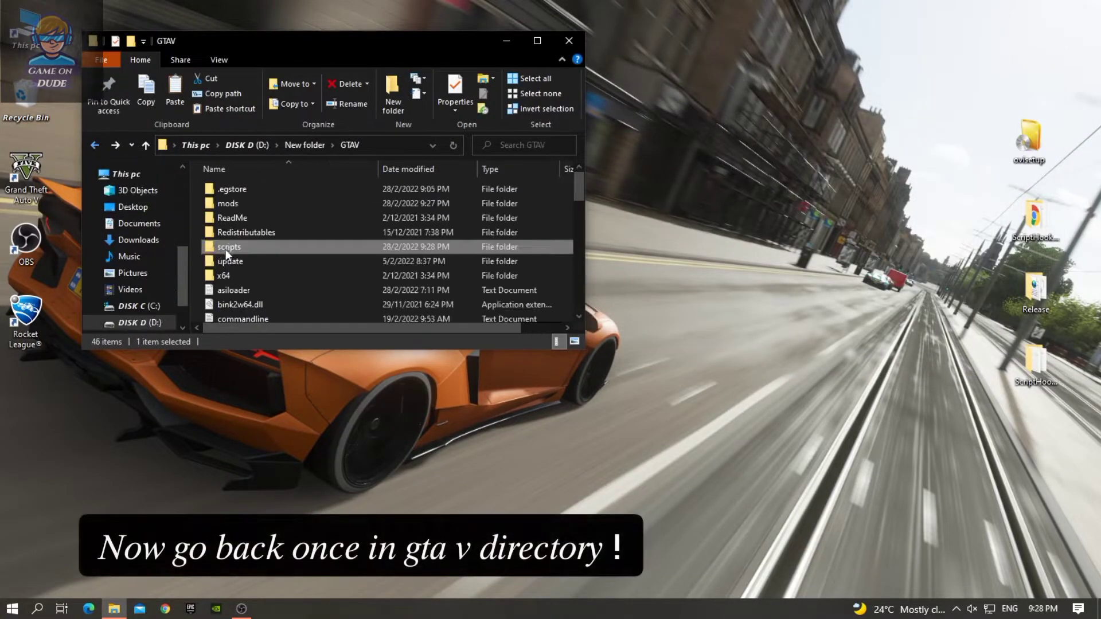
left_click(194, 225)
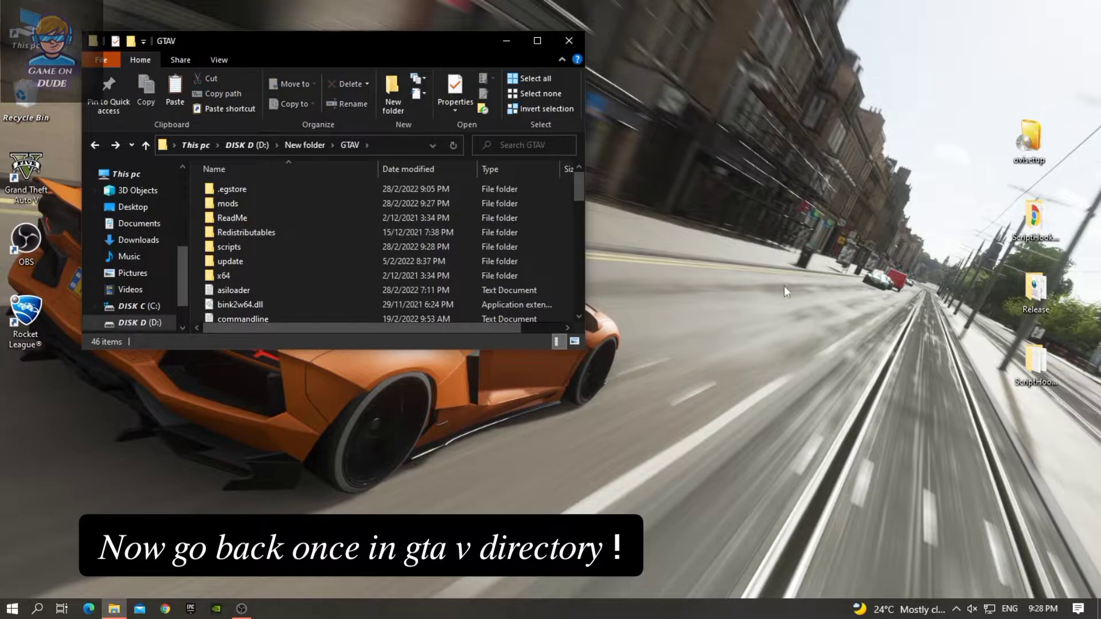
double_click(1031, 241)
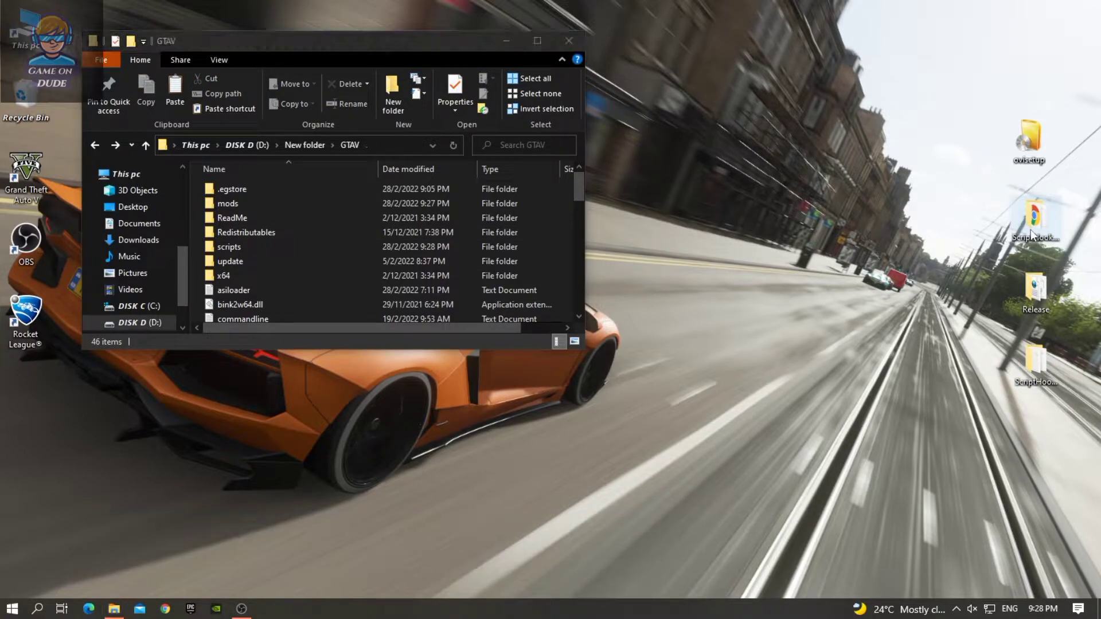
double_click(637, 180)
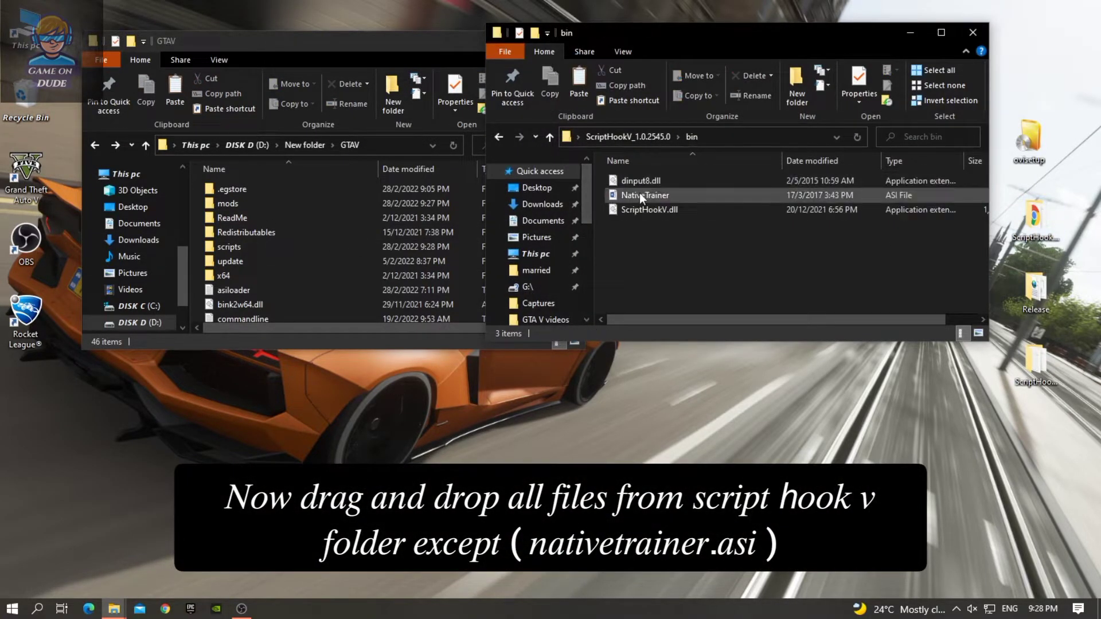
right_click(639, 195)
left_click(665, 450)
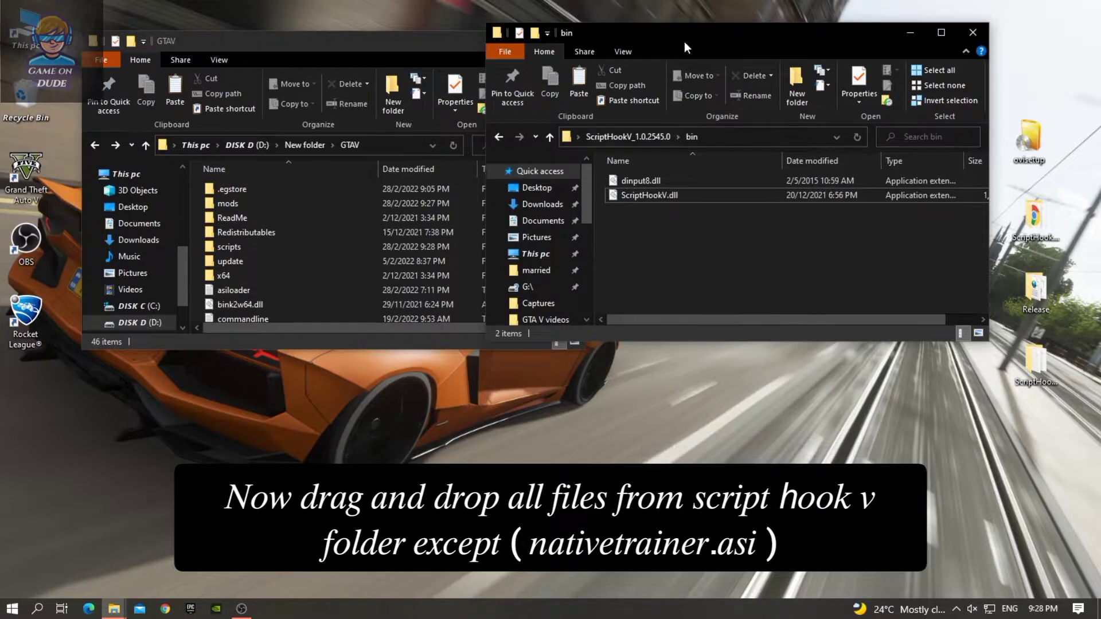
Copy dinput8.dll and ScriptHookV.dll from the bin folder into the GTAV directory, and close the bin window
left_click_drag(683, 41, 773, 23)
left_click_drag(769, 201, 192, 239)
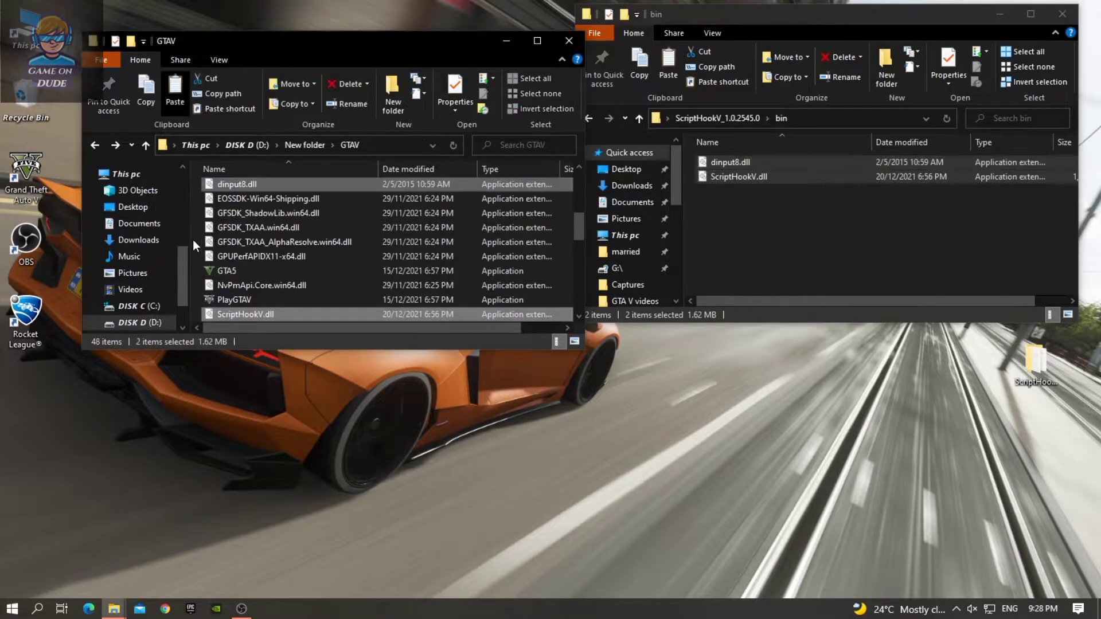
left_click(1069, 16)
Copy all ScriptHookVDotNet files except LICENSE and README from the desktop folder into the GTAV directory, and close the source folder
double_click(1035, 216)
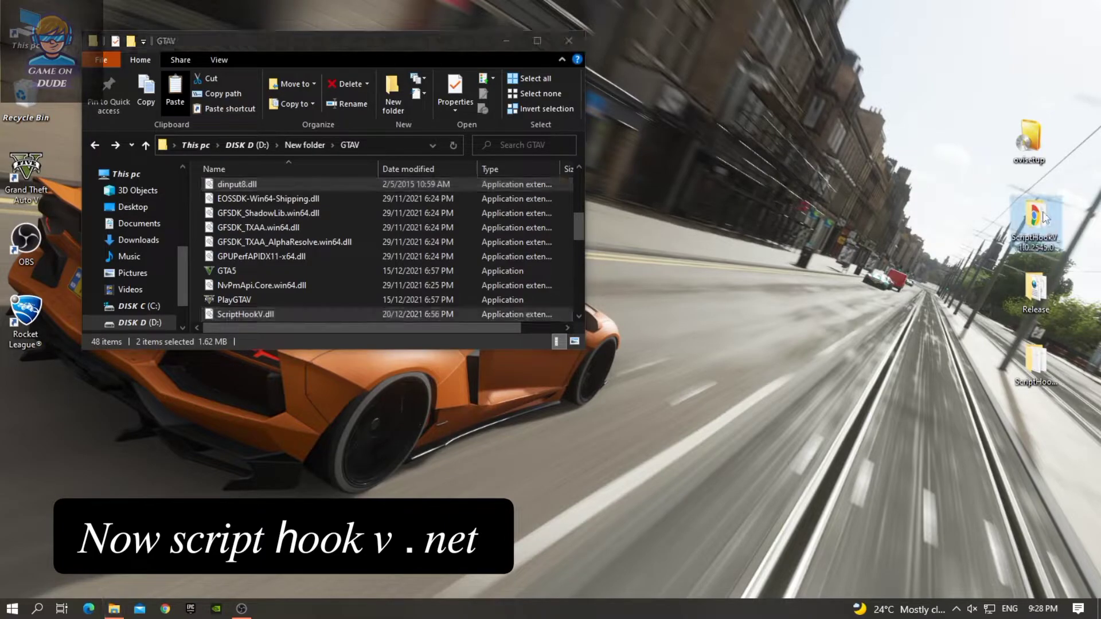
left_click(1084, 8)
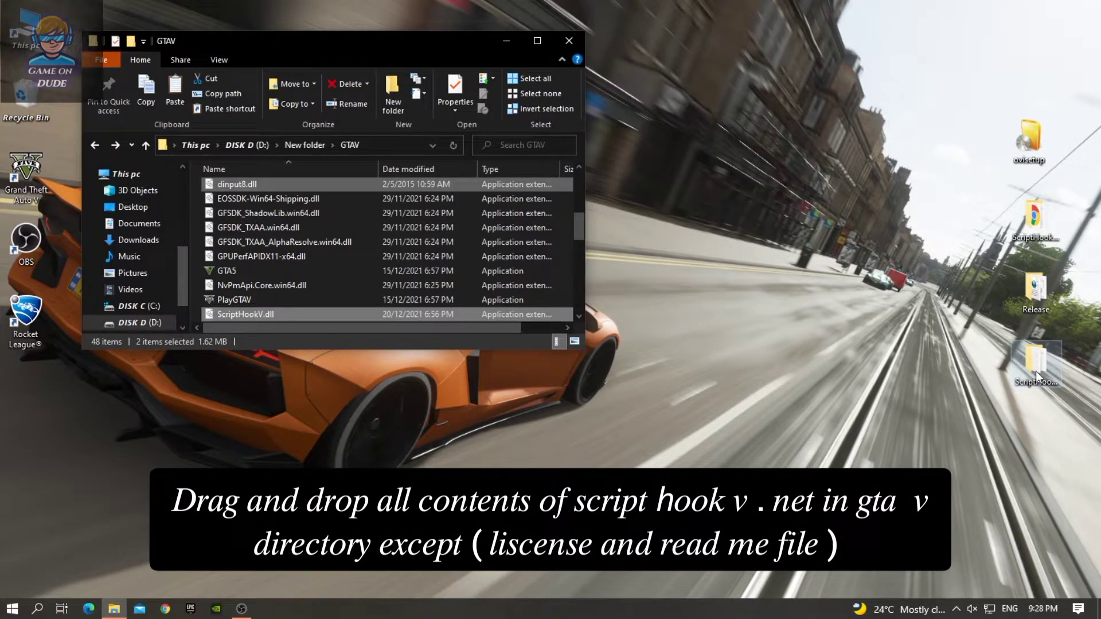
double_click(1036, 370)
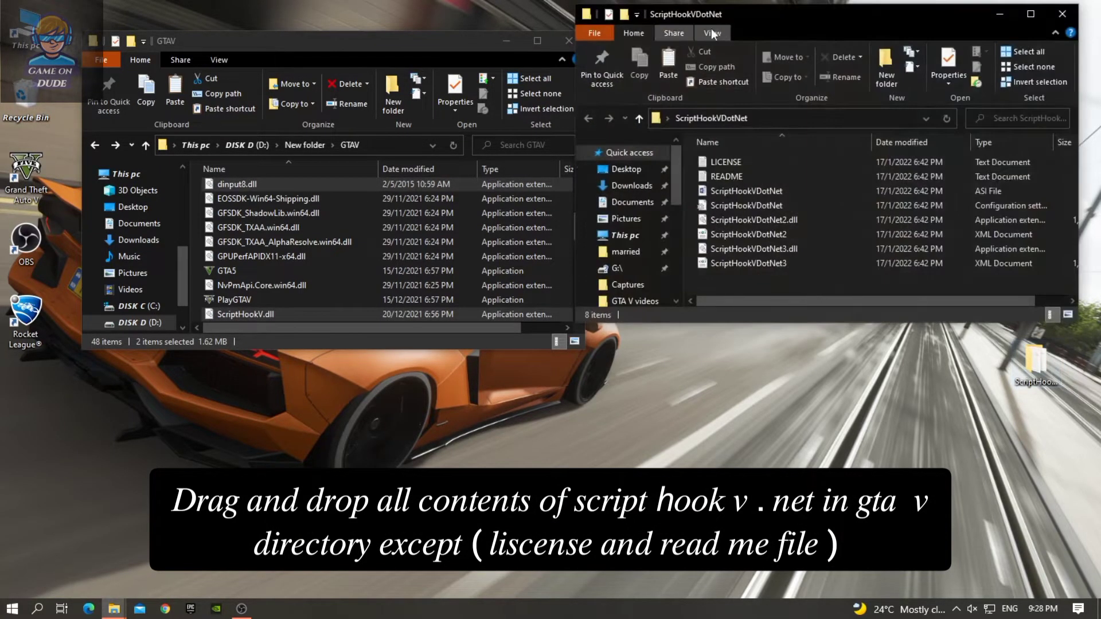
left_click_drag(754, 20, 789, 19)
left_click_drag(742, 211, 849, 197)
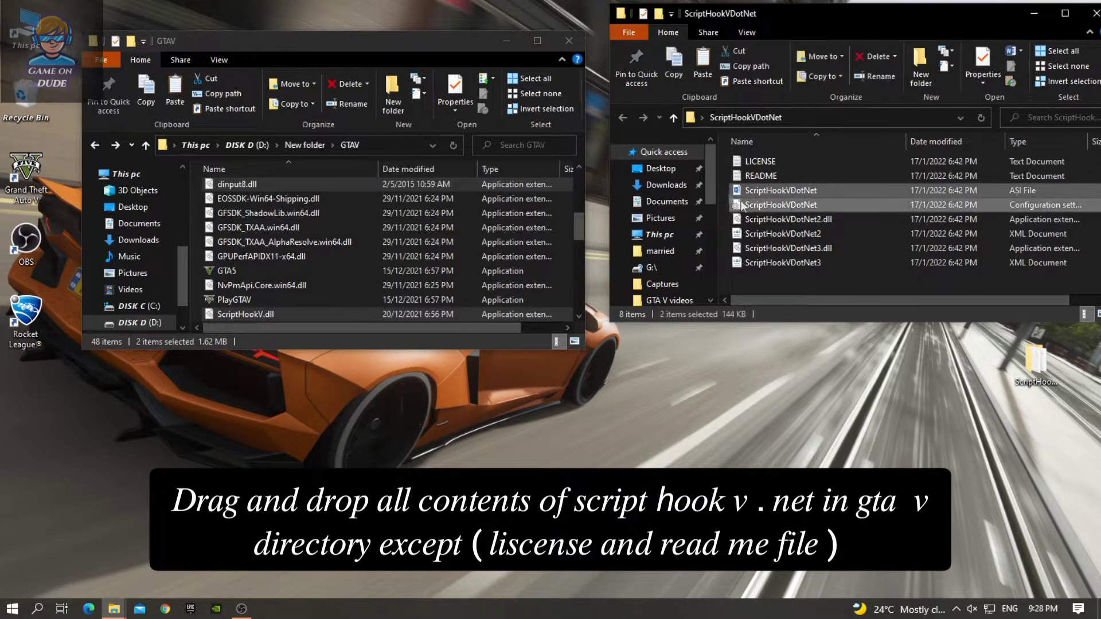
left_click_drag(730, 200, 757, 263)
left_click_drag(890, 234, 189, 249)
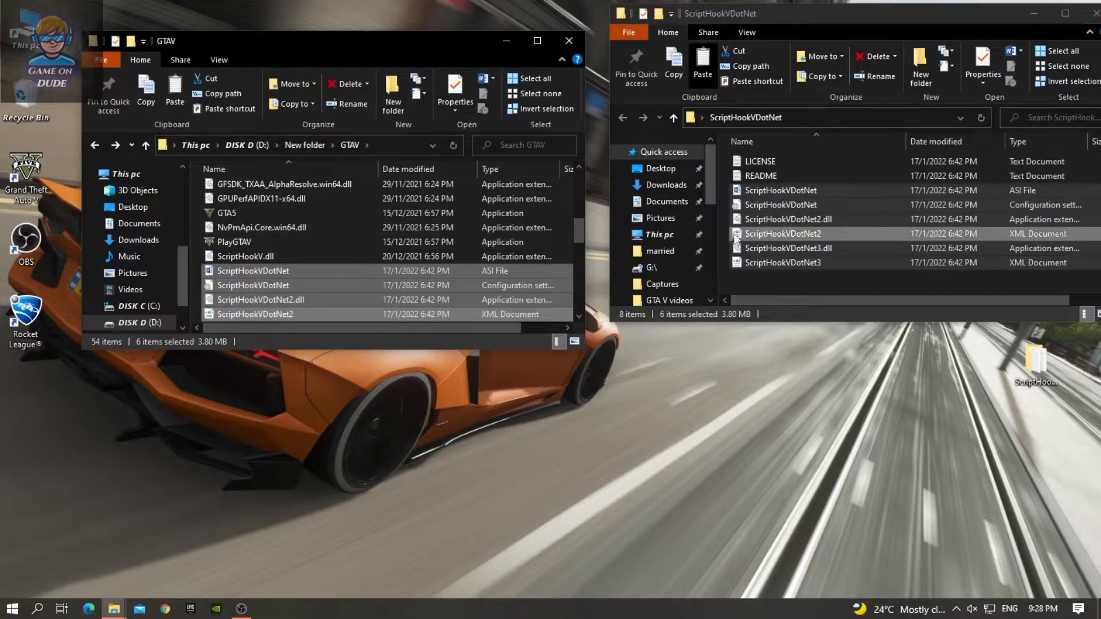
left_click(1092, 13)
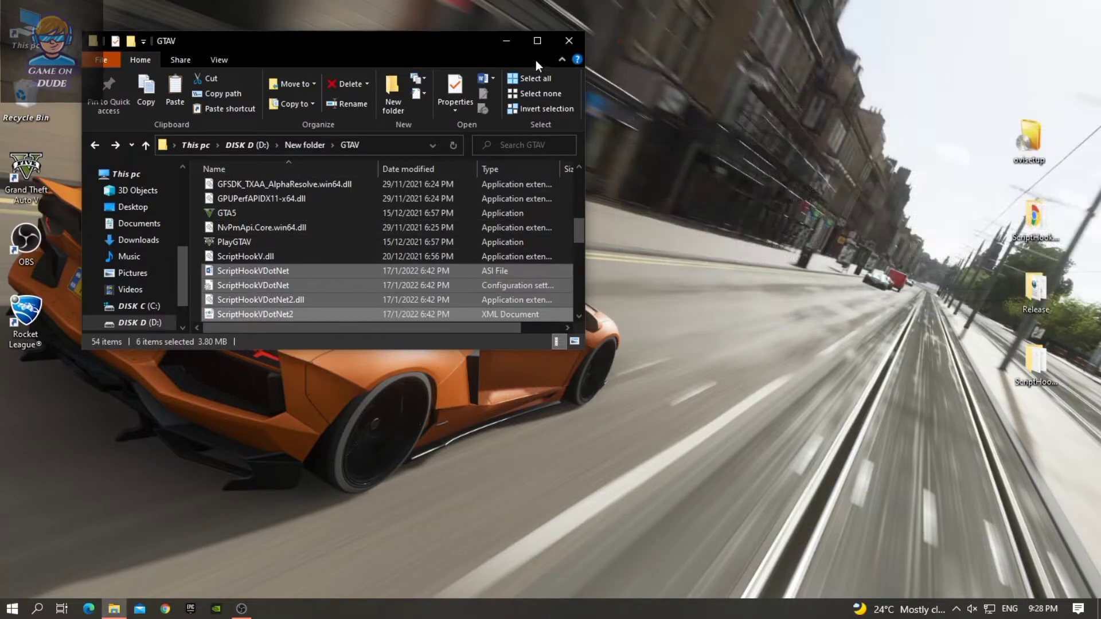
Maximize the GTAV directory window, refresh it and look through the copied files
left_click(539, 41)
scroll(755, 251, "up", 4)
right_click(752, 253)
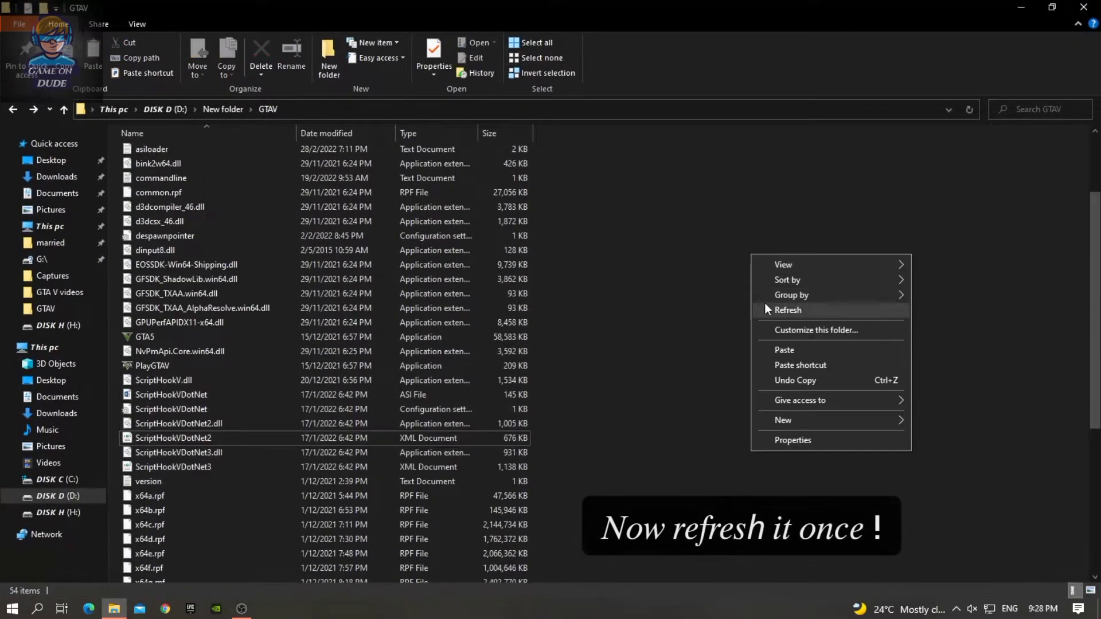
left_click(768, 309)
scroll(581, 233, "down", 6)
scroll(598, 241, "up", 6)
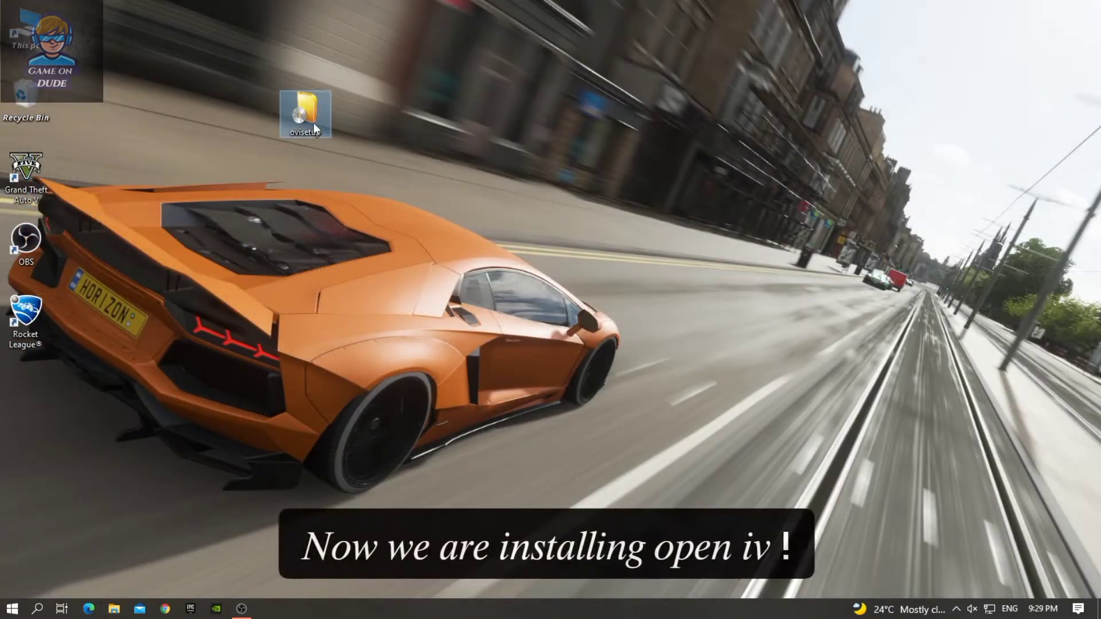
Run ovisetup from the desktop, continue in English and accept the OpenIV license terms
double_click(312, 114)
left_click(581, 320)
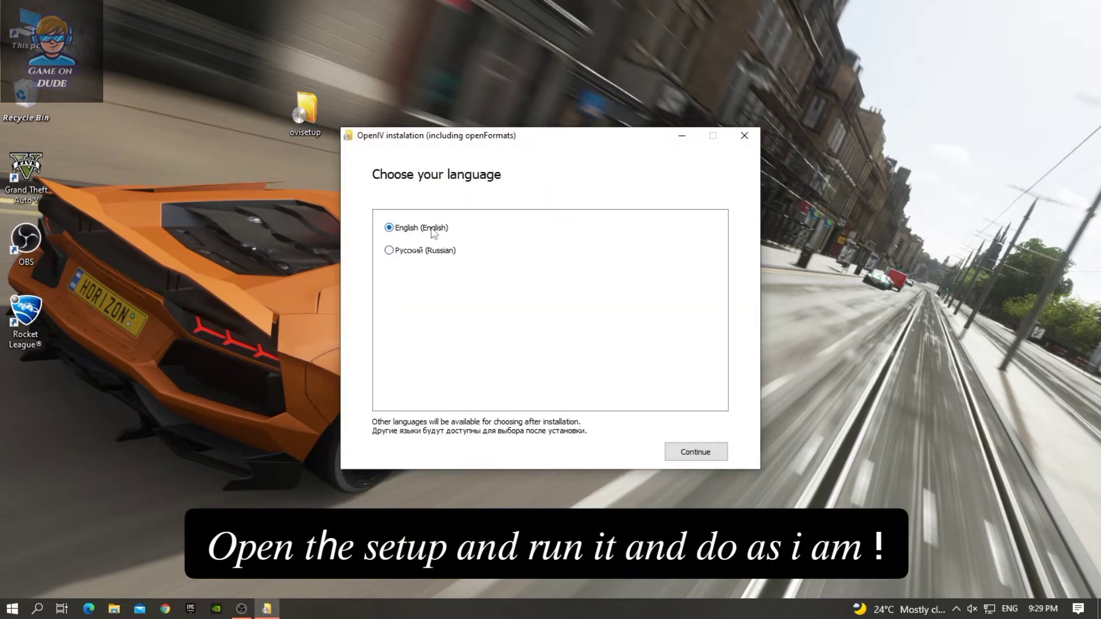
left_click(695, 452)
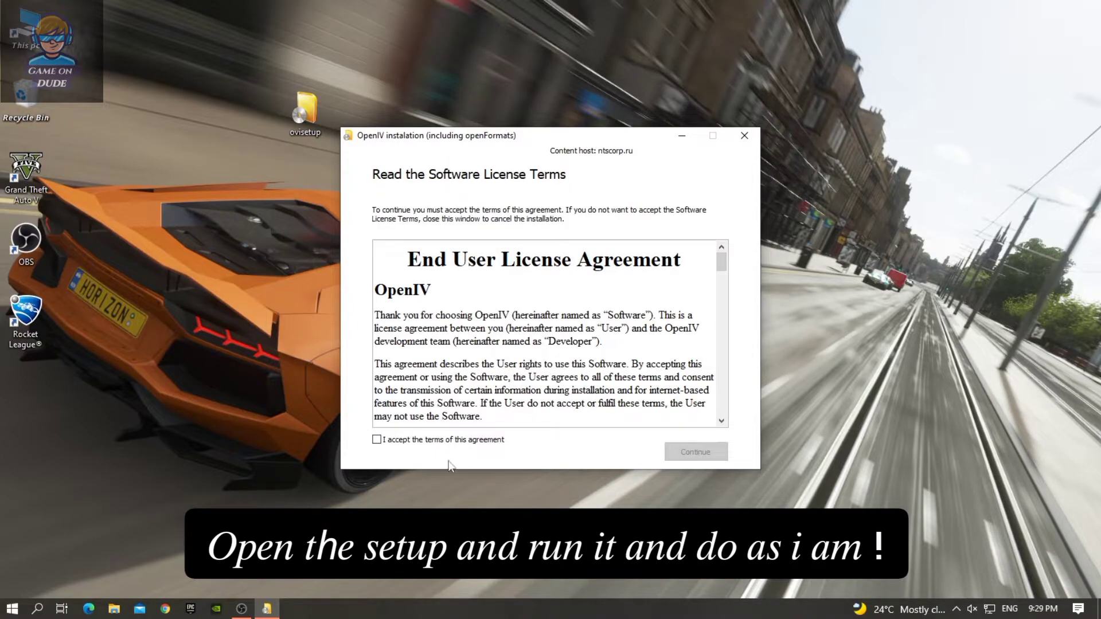
left_click(435, 441)
left_click(682, 454)
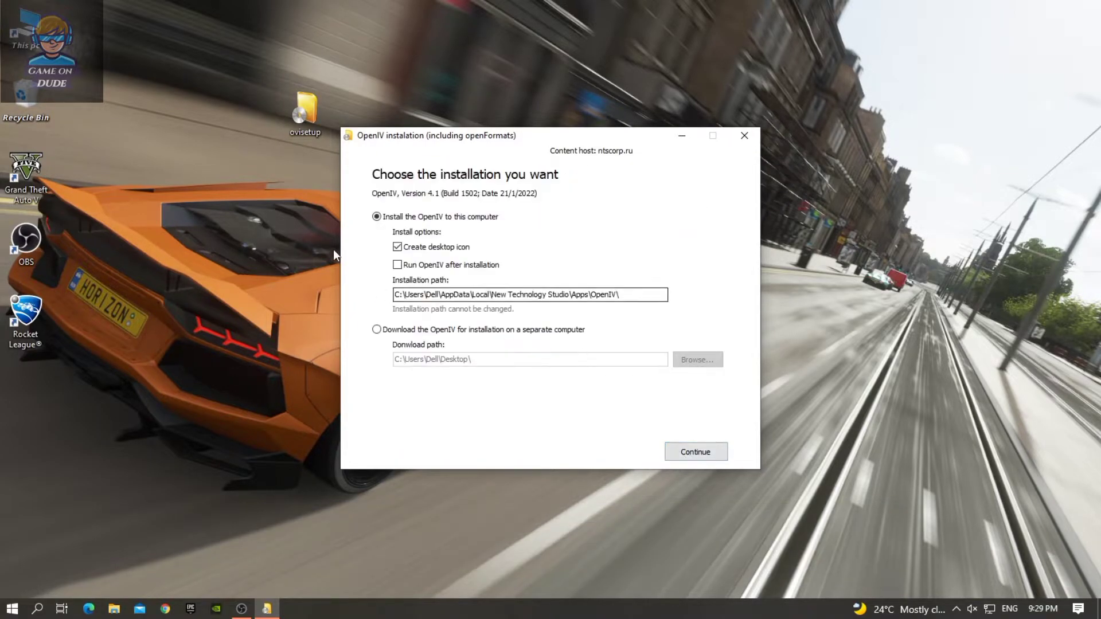
Install OpenIV to this computer with a desktop icon, confirm the download and close the finished installer
left_click(681, 452)
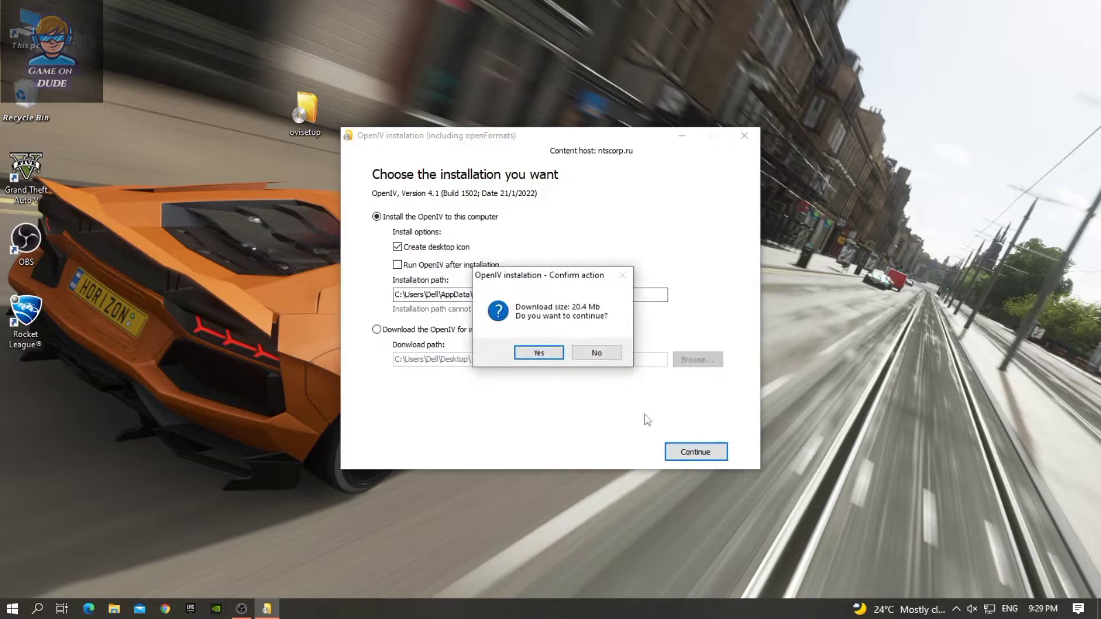
key("Return")
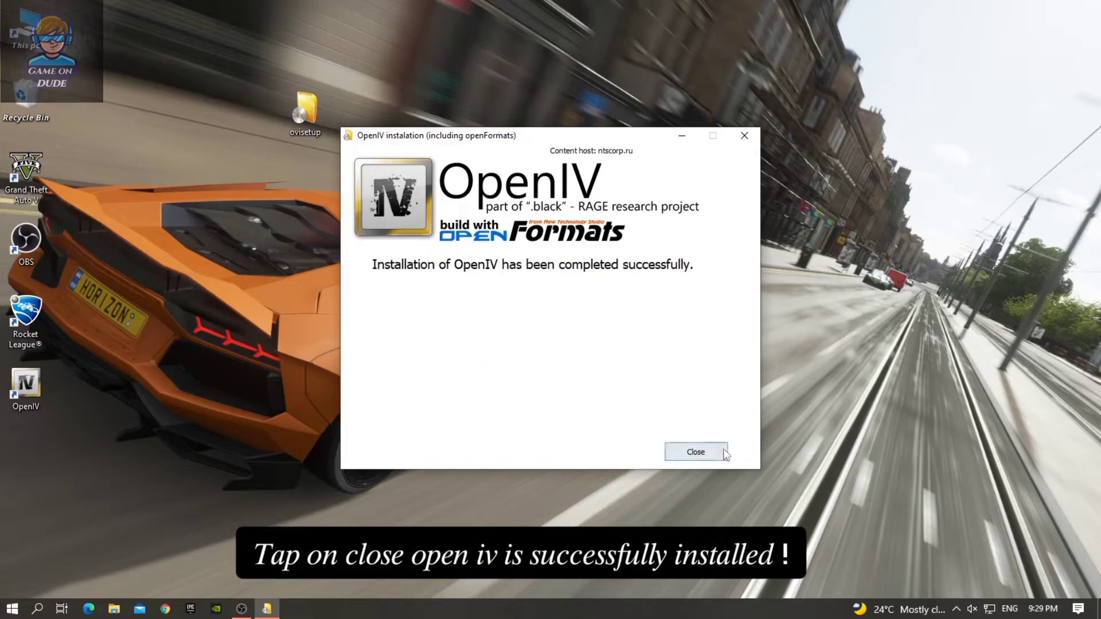
left_click(725, 452)
Launch OpenIV for the Windows version of Grand Theft Auto V and set the game location to D:\New folder\GTAV\
double_click(23, 402)
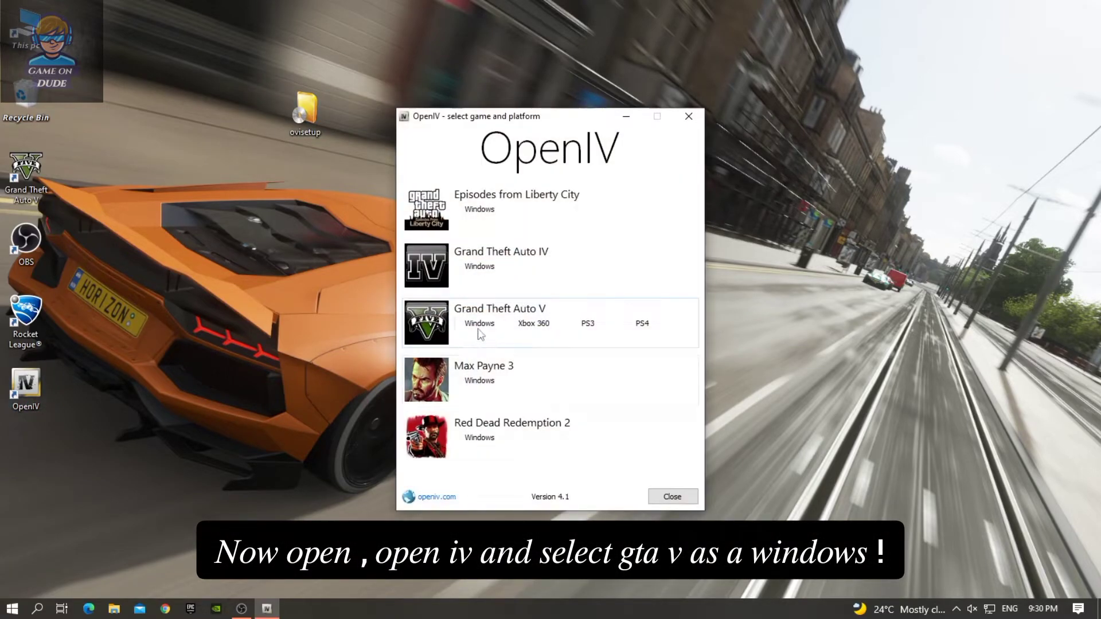
left_click(480, 325)
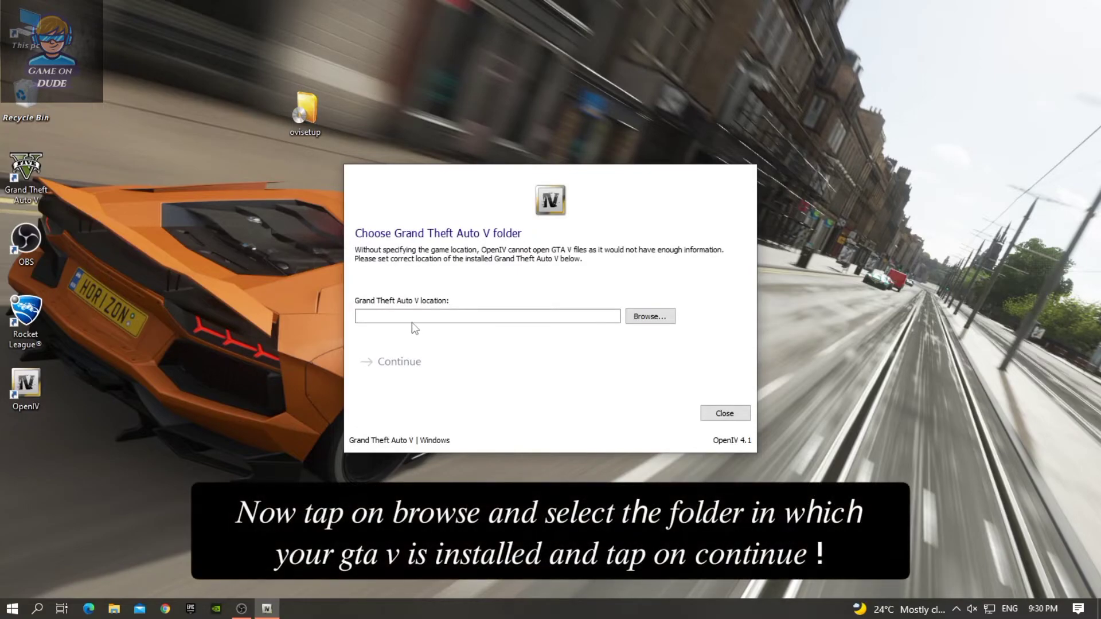
left_click(664, 323)
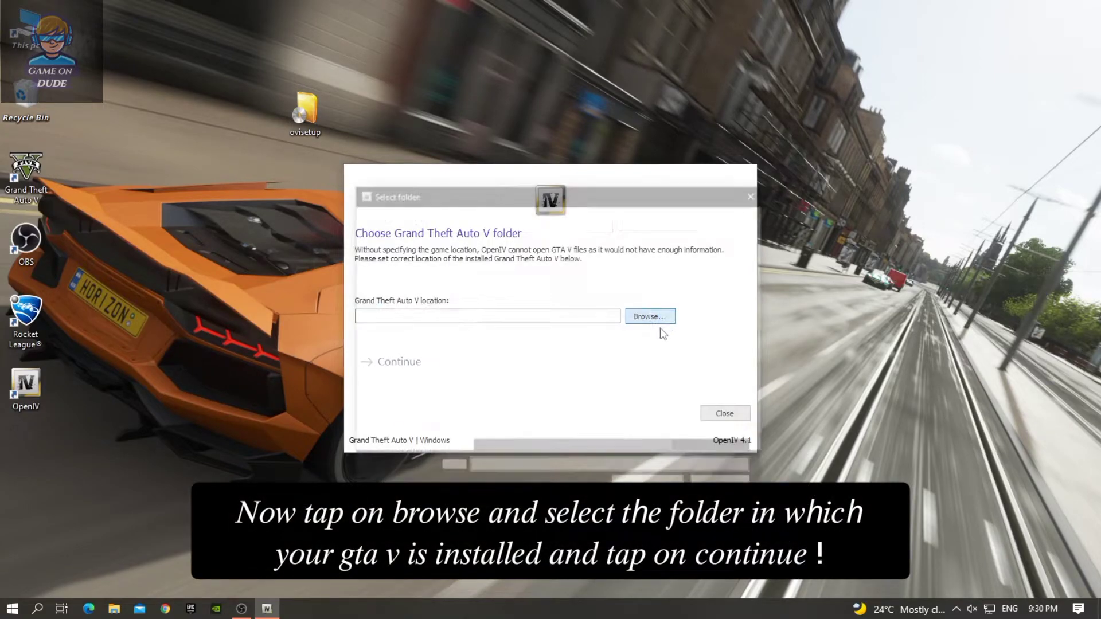
left_click(436, 393)
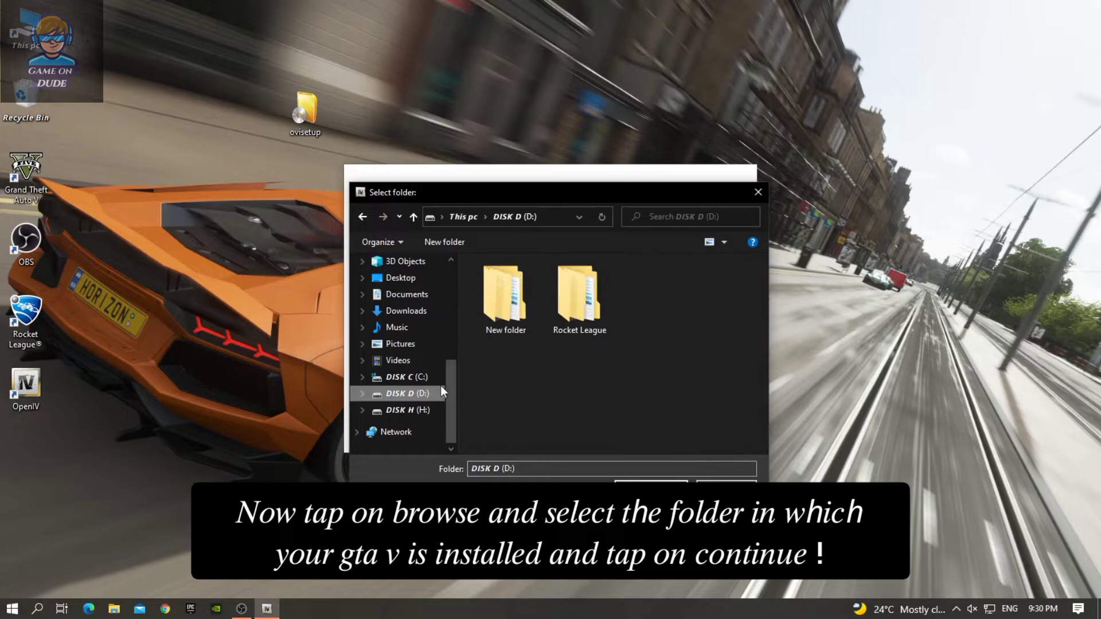
left_click(498, 296)
double_click(498, 296)
left_click(493, 284)
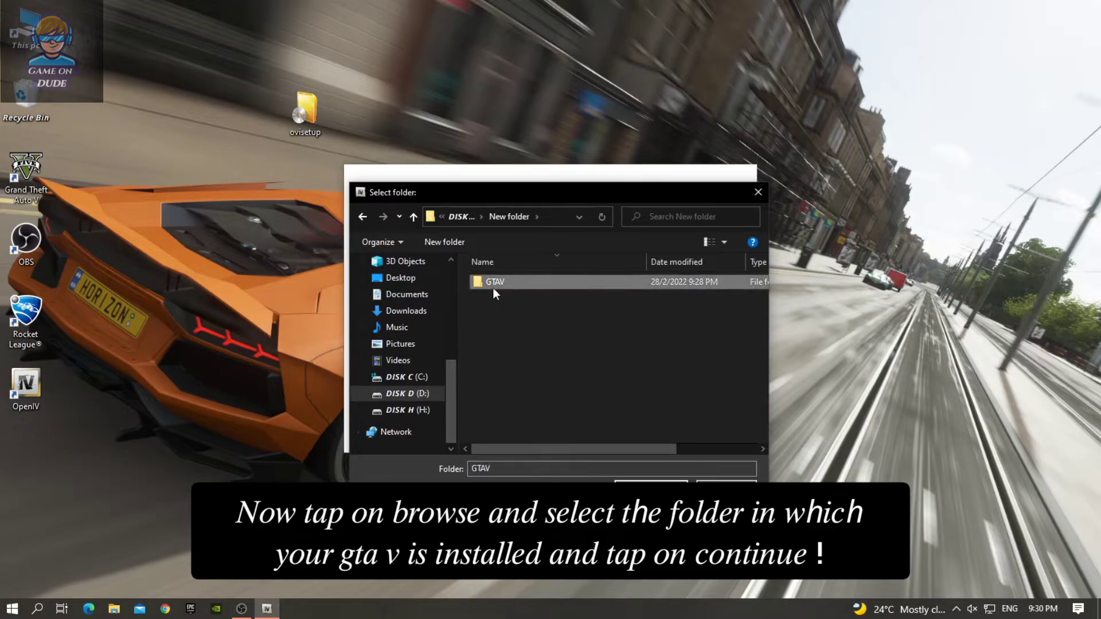
left_click(651, 491)
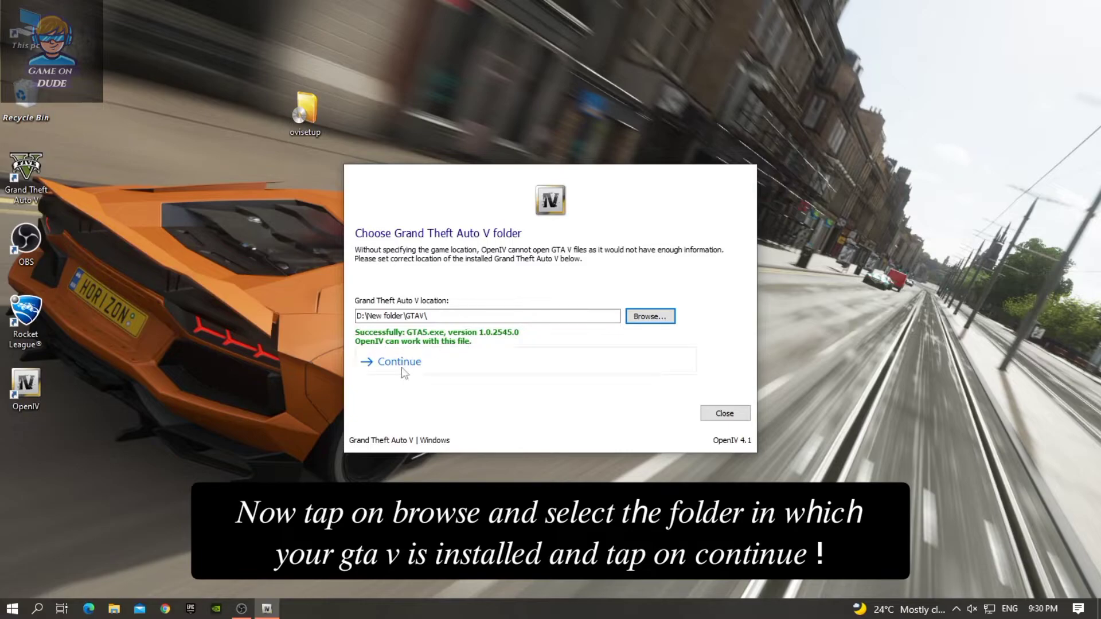
left_click(402, 370)
left_click(442, 367)
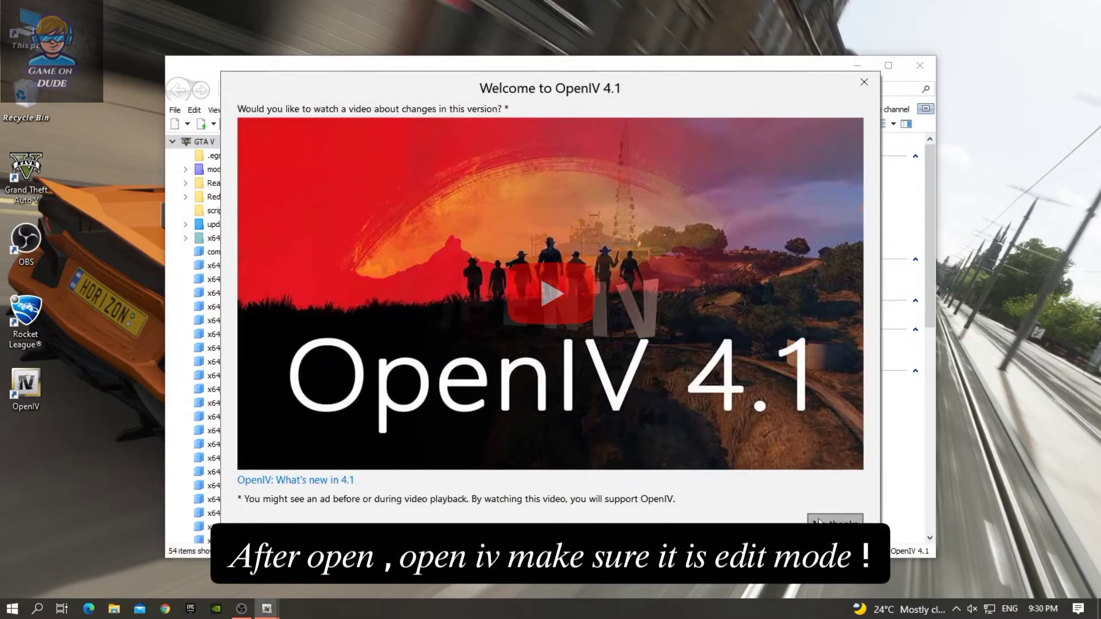
Dismiss the OpenIV 4.1 welcome video and turn on edit mode, accepting the automatic saving of changes
left_click(818, 521)
left_click(752, 90)
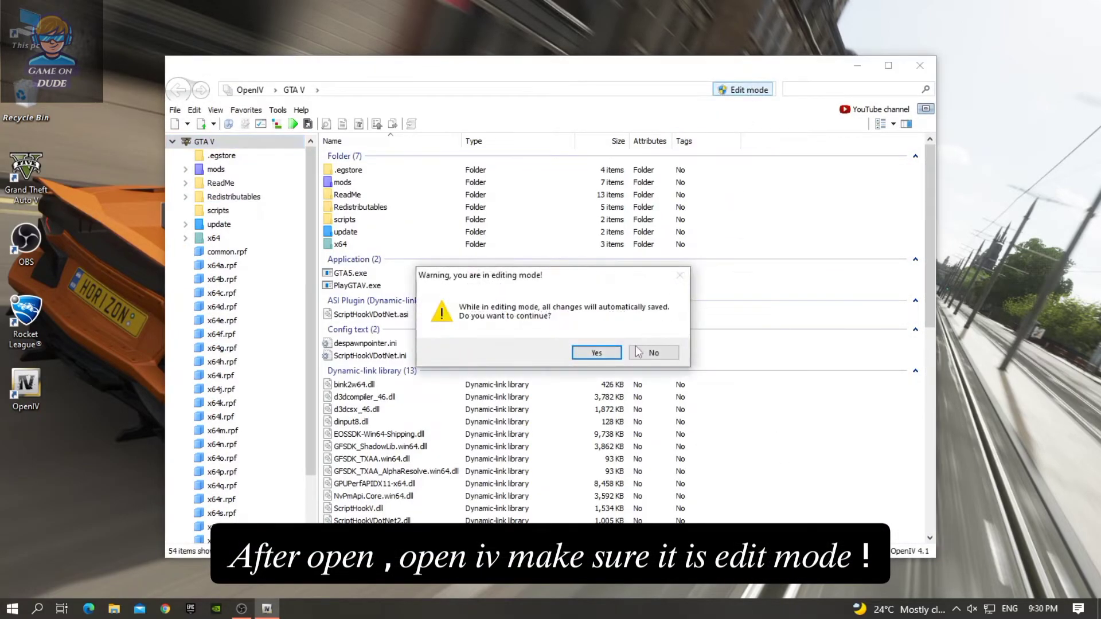
left_click(595, 352)
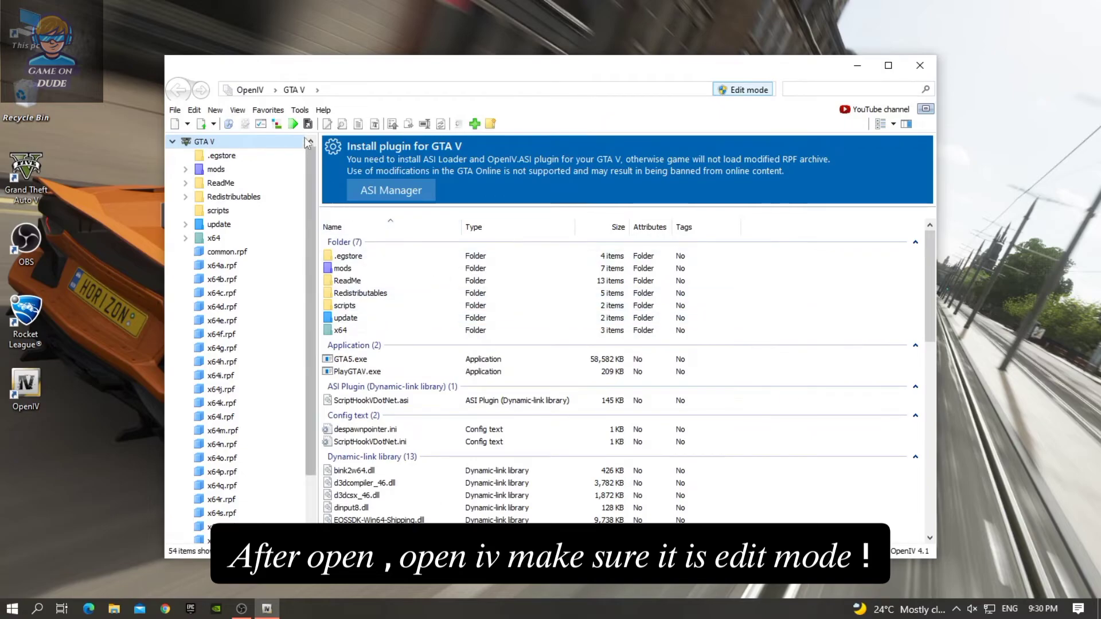
Install the OpenIV.ASI and openCamera plugins for GTA V through the ASI Manager and close it
left_click(300, 110)
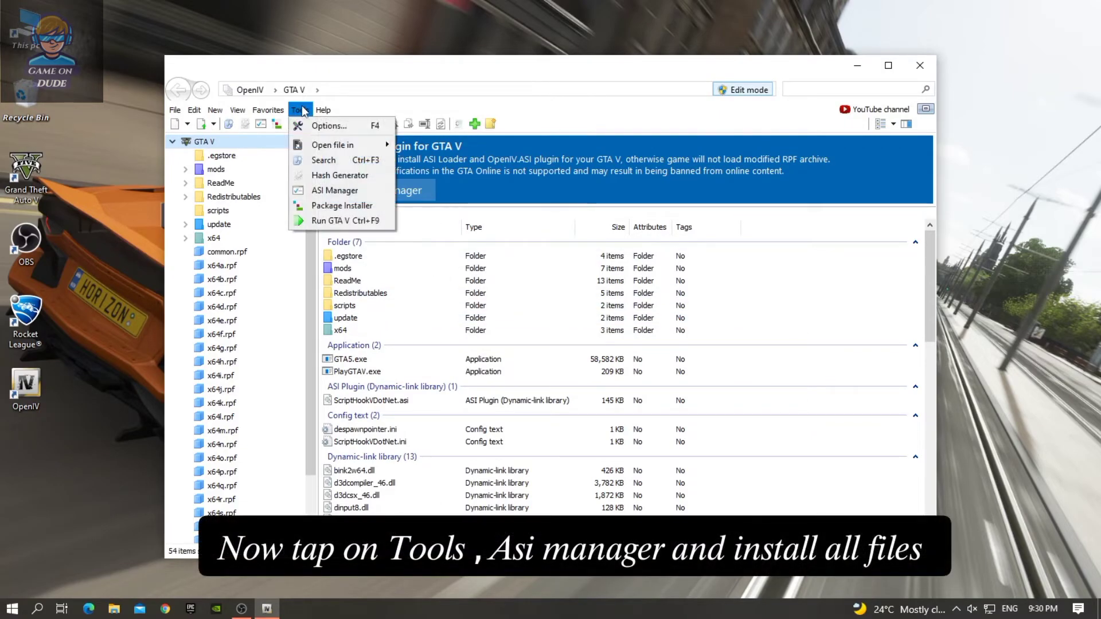
left_click(324, 191)
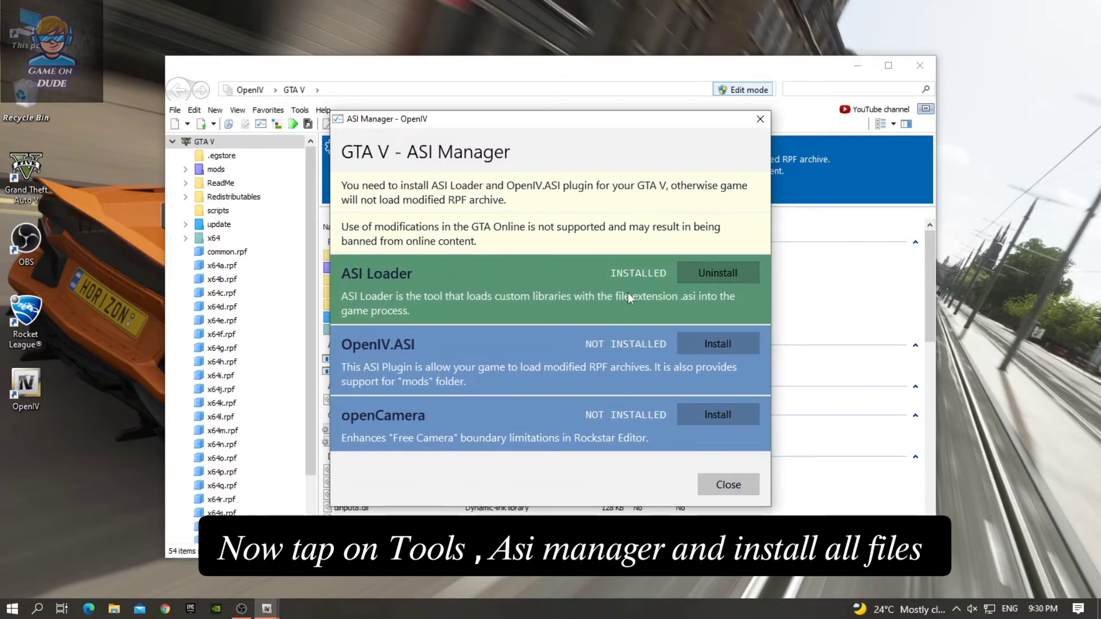
left_click(724, 347)
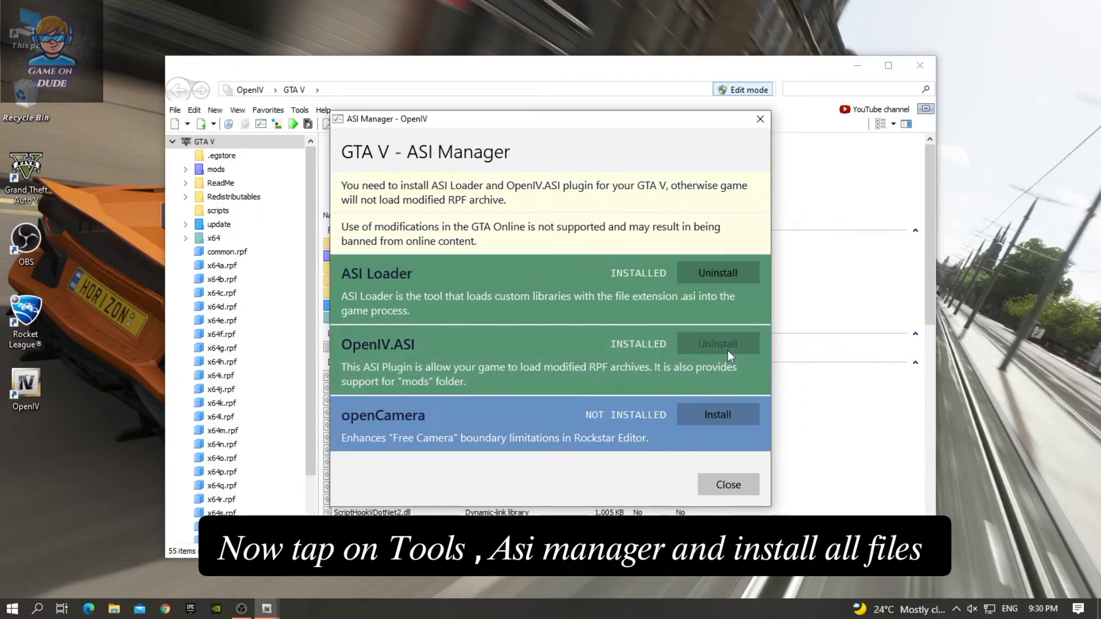
left_click(721, 421)
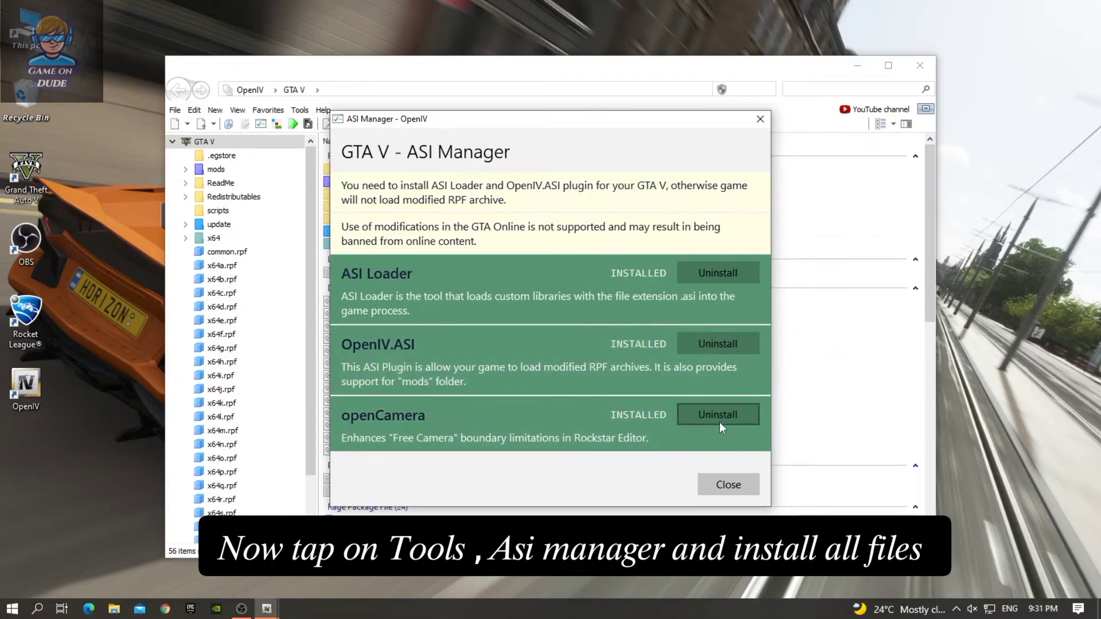
left_click(729, 485)
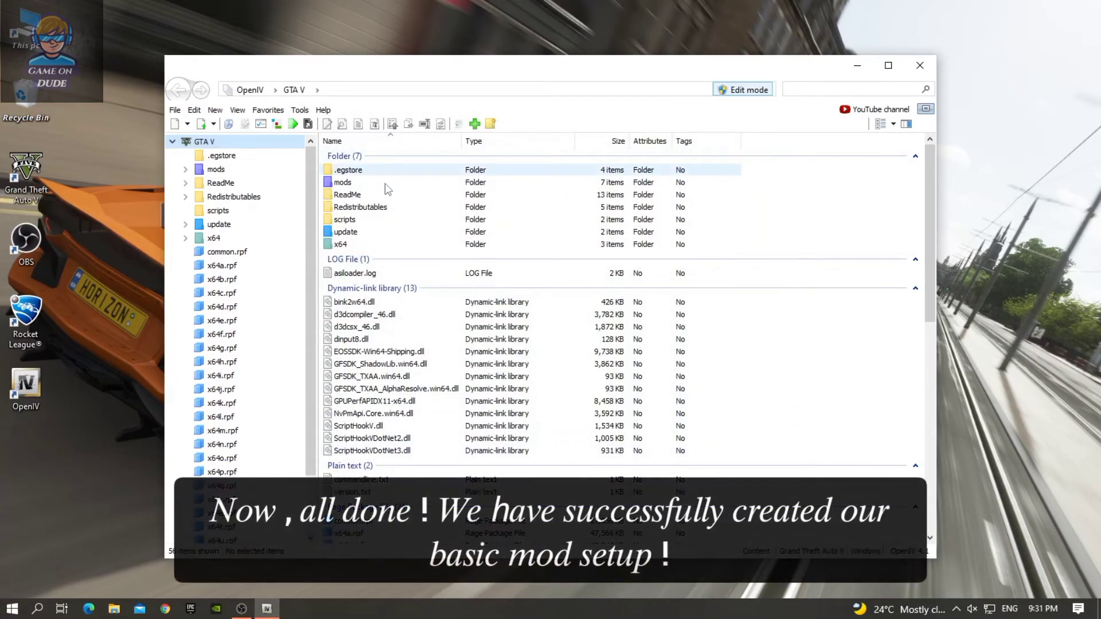